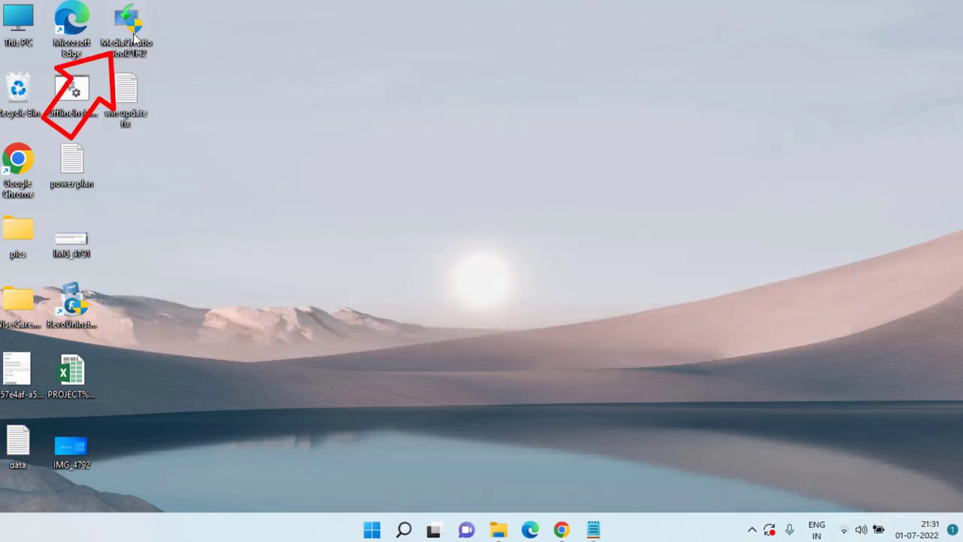
Step: Relaunch the Media Creation Tool as administrator, then quit Setup and minimize its cleanup window
{"action": "right_click", "coordinate": [135, 34]}
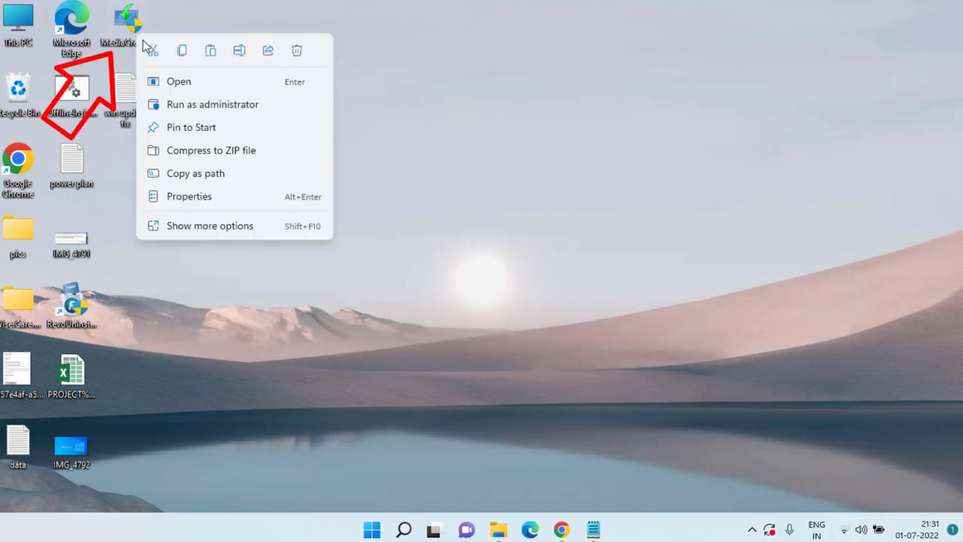
{"action": "left_click", "coordinate": [216, 107]}
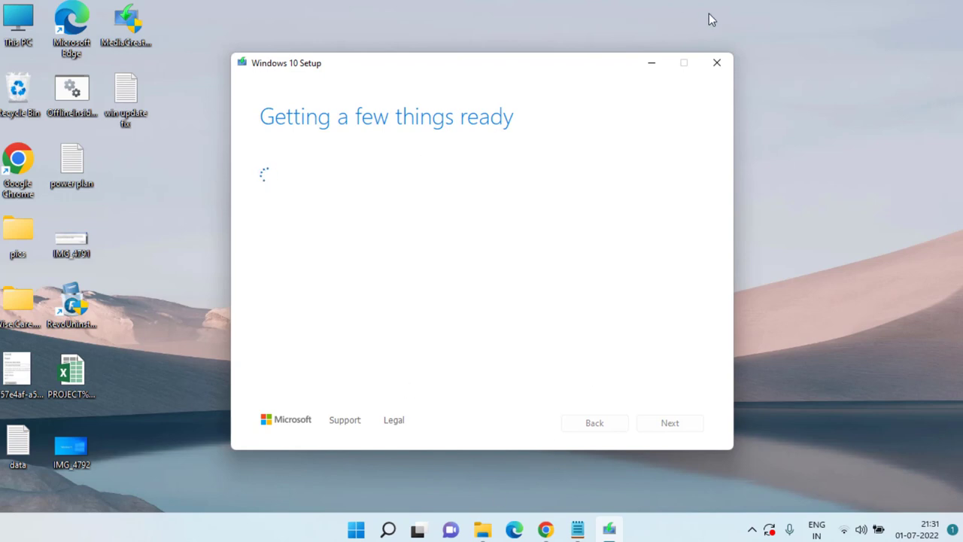
{"action": "left_click", "coordinate": [718, 63]}
{"action": "left_click", "coordinate": [479, 314]}
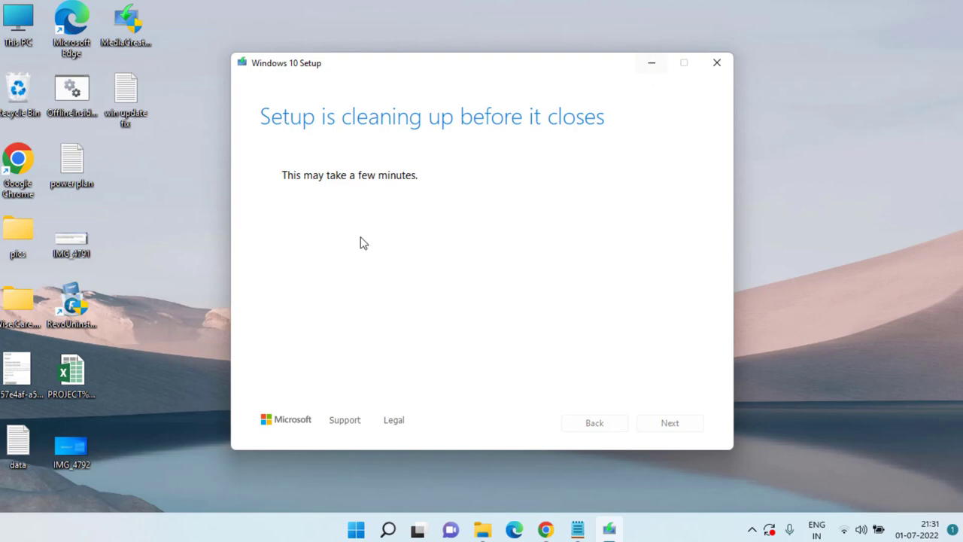
{"action": "left_click", "coordinate": [652, 63]}
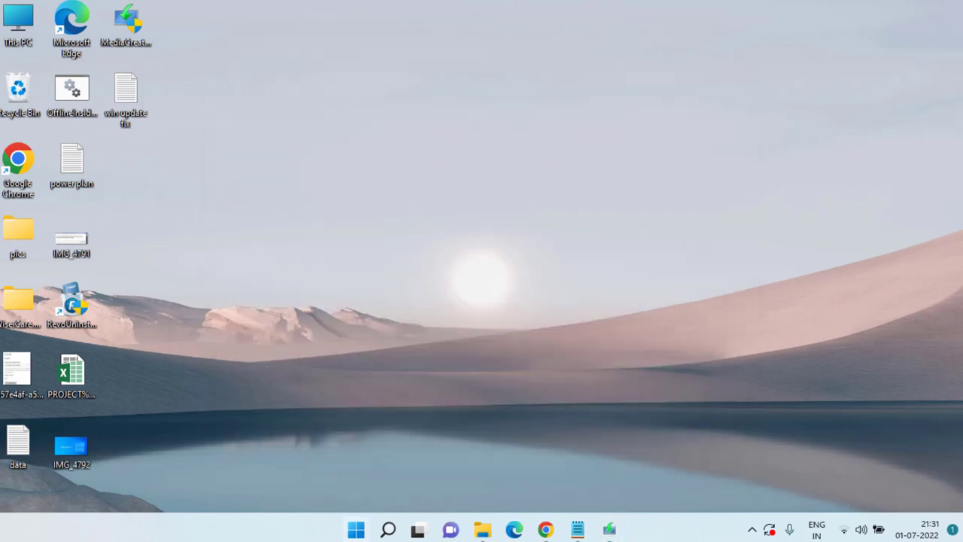
{"action": "left_click", "coordinate": [356, 529]}
Step: Launch Registry Editor by entering regedit in the Run box
{"action": "type", "text": "run"}
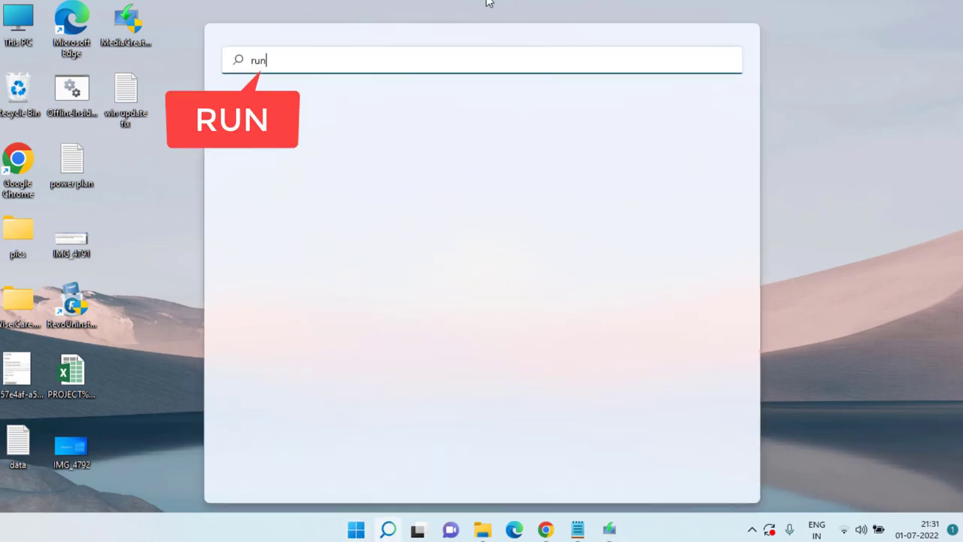
{"action": "left_click", "coordinate": [610, 178]}
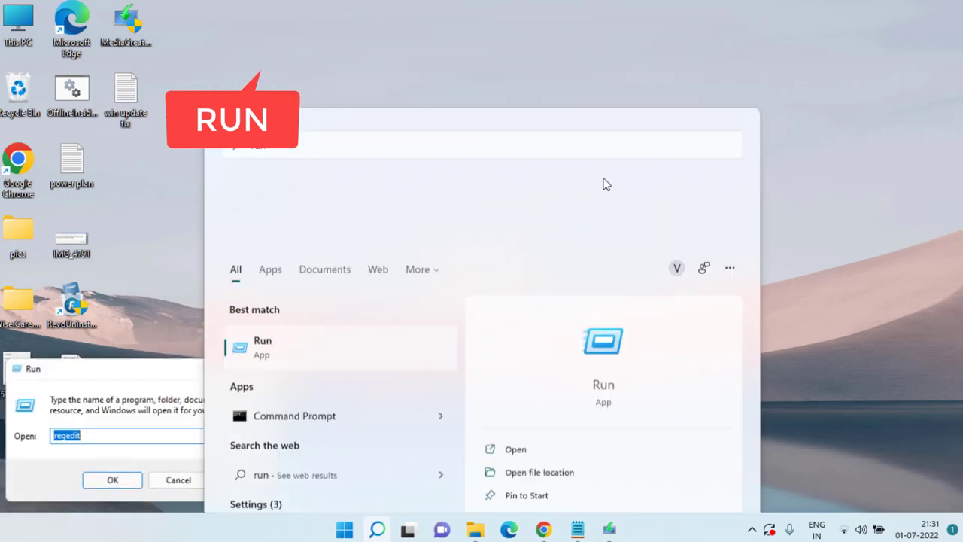
{"action": "key", "text": "BackSpace"}
{"action": "type", "text": "regedit"}
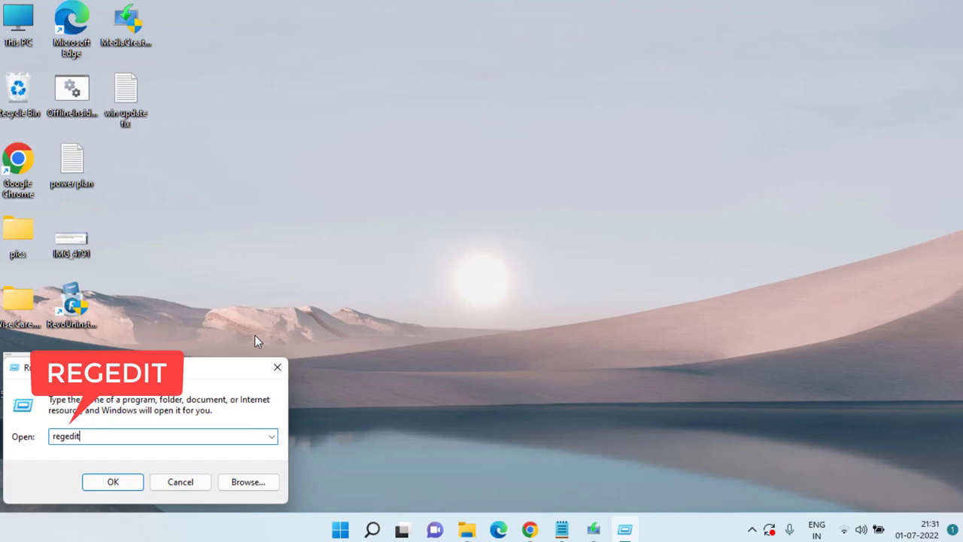
{"action": "key", "text": "Return"}
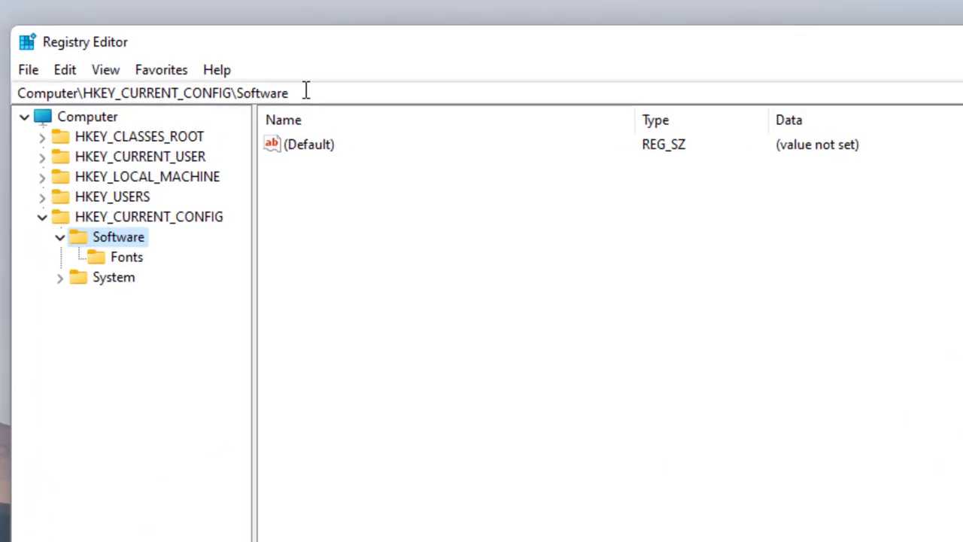
Step: Paste the WindowsUpdate\Auto Update path into the address bar to jump to that key
{"action": "left_click", "coordinate": [306, 91]}
{"action": "key", "text": "ctrl+a"}
{"action": "key", "text": "BackSpace"}
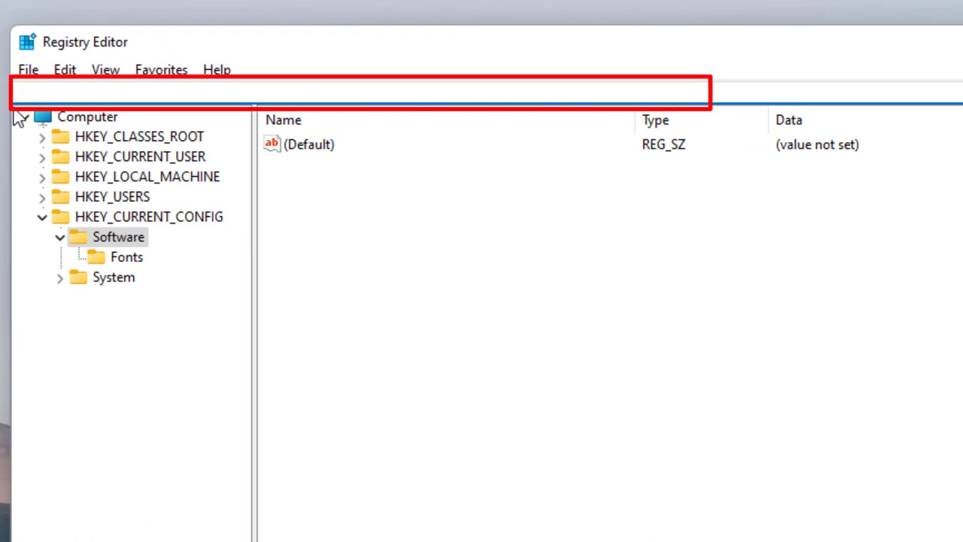
{"action": "type", "text": "Computer\\HKEY_LOCAL_MACHINE\\SOFTWARE\\Microsoft\\Windows\\CurrentVersion\\WindowsUpdate\\Auto Update"}
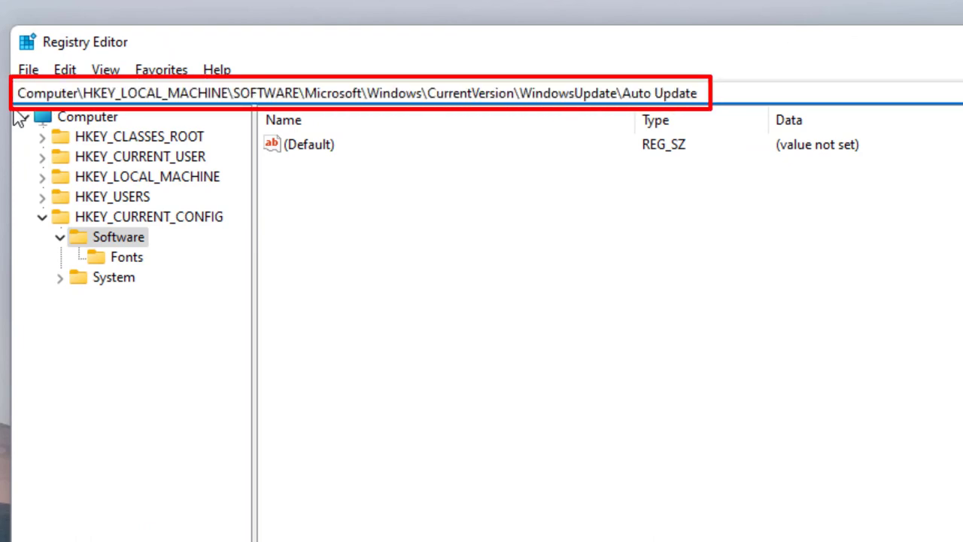
{"action": "key", "text": "Return"}
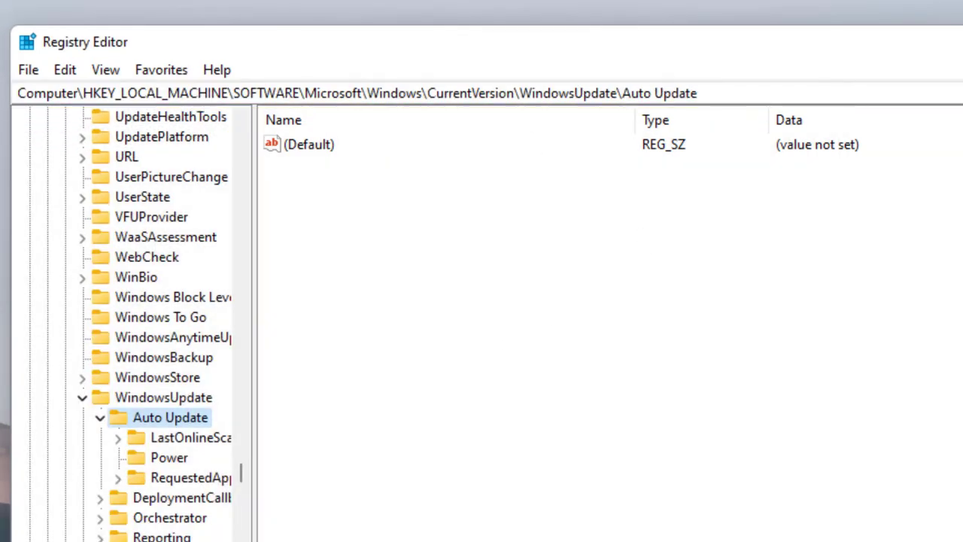
{"action": "right_click", "coordinate": [370, 218]}
Step: Create a 32-bit DWORD named allowosupgrade set to 1, then minimize Registry Editor
{"action": "mouse_move", "coordinate": [416, 234]}
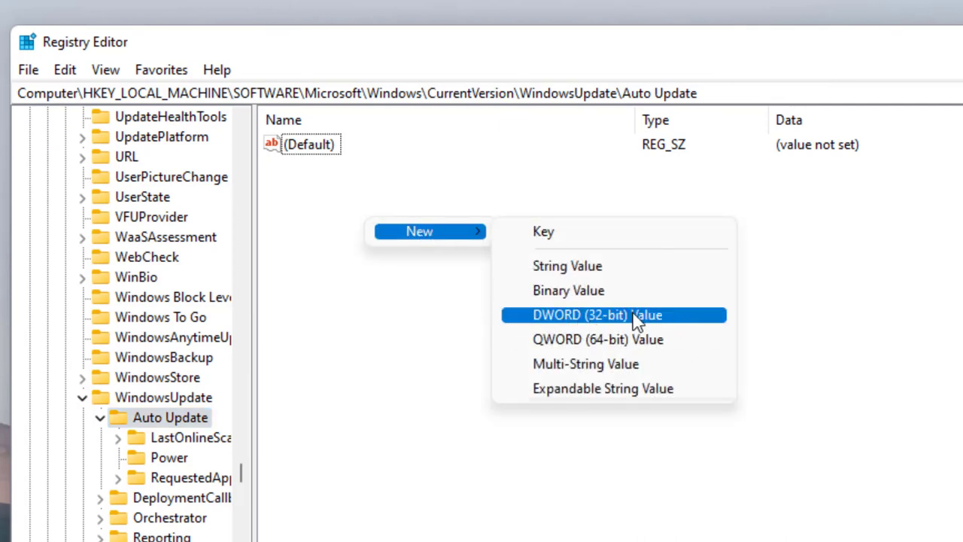
{"action": "left_click", "coordinate": [658, 318]}
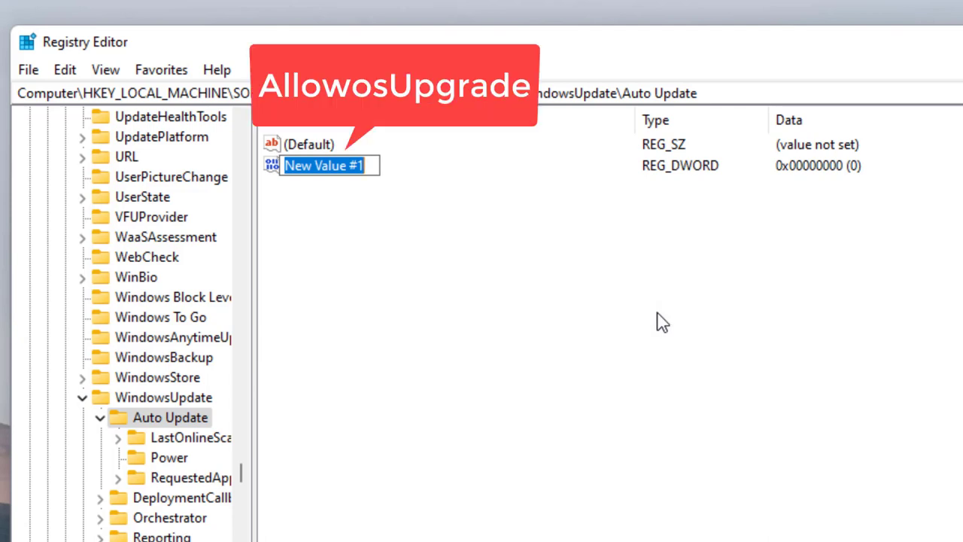
{"action": "type", "text": "allowo"}
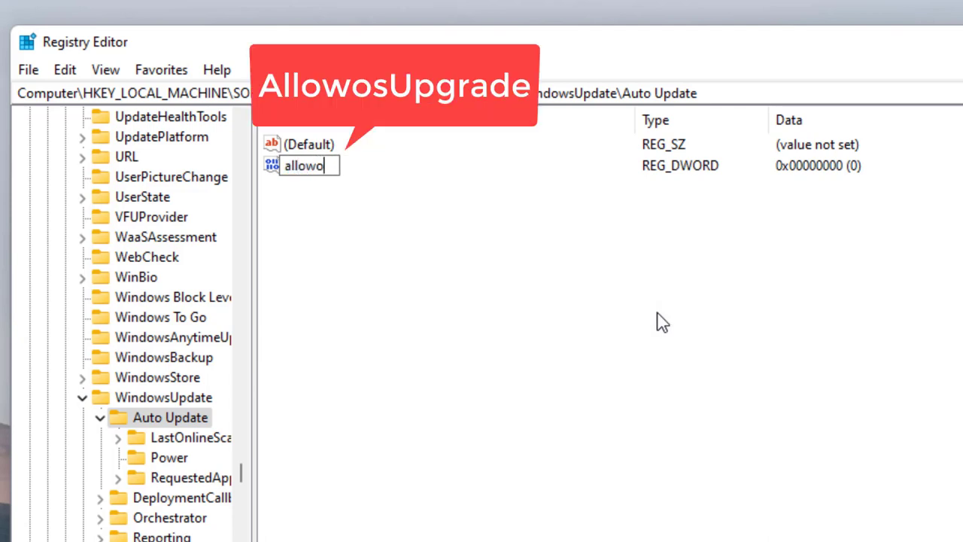
{"action": "type", "text": "supgrade"}
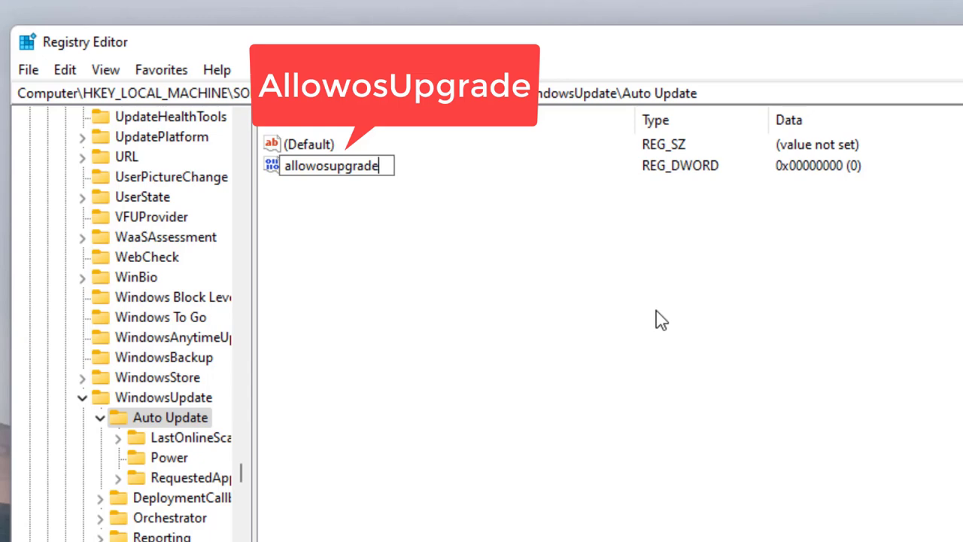
{"action": "key", "text": "Return"}
{"action": "key", "text": "Return"}
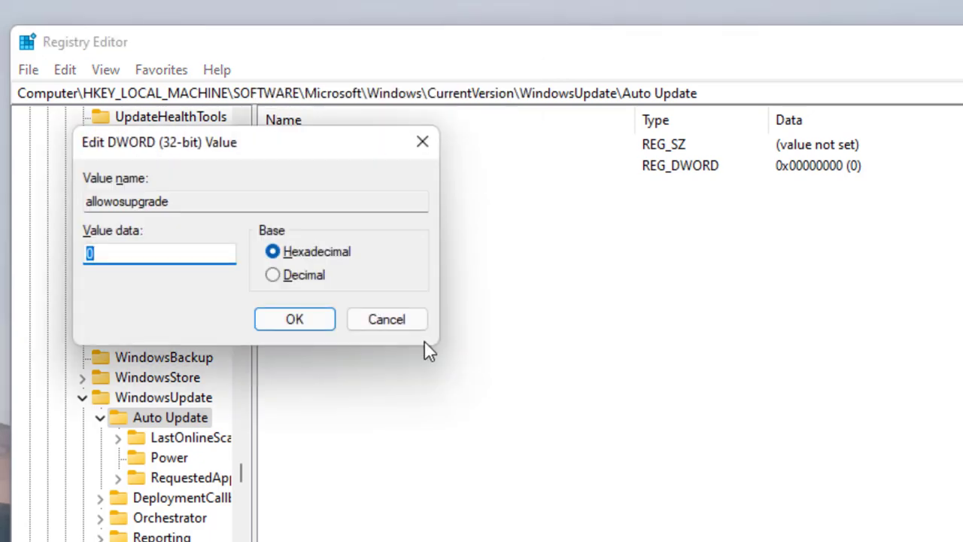
{"action": "left_click", "coordinate": [152, 254]}
{"action": "type", "text": "1"}
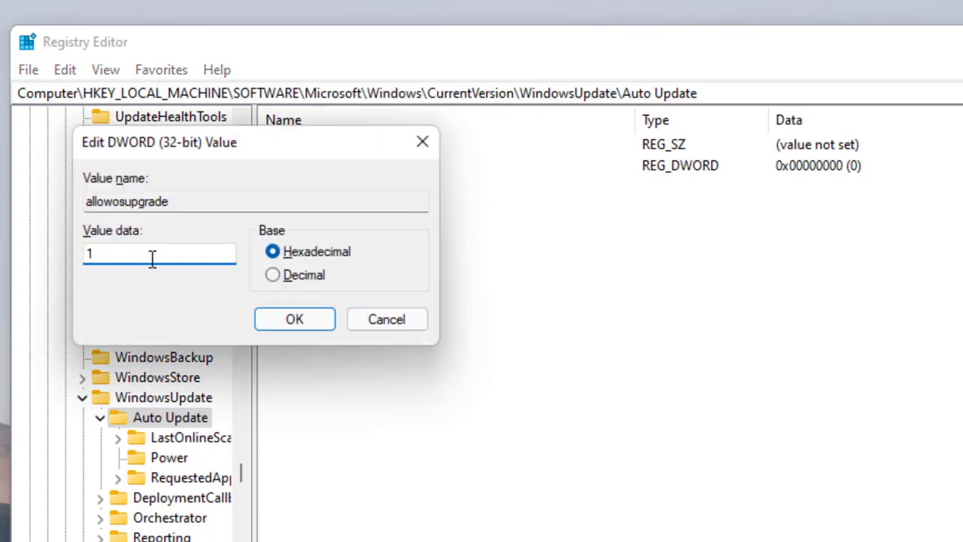
{"action": "left_click", "coordinate": [314, 324]}
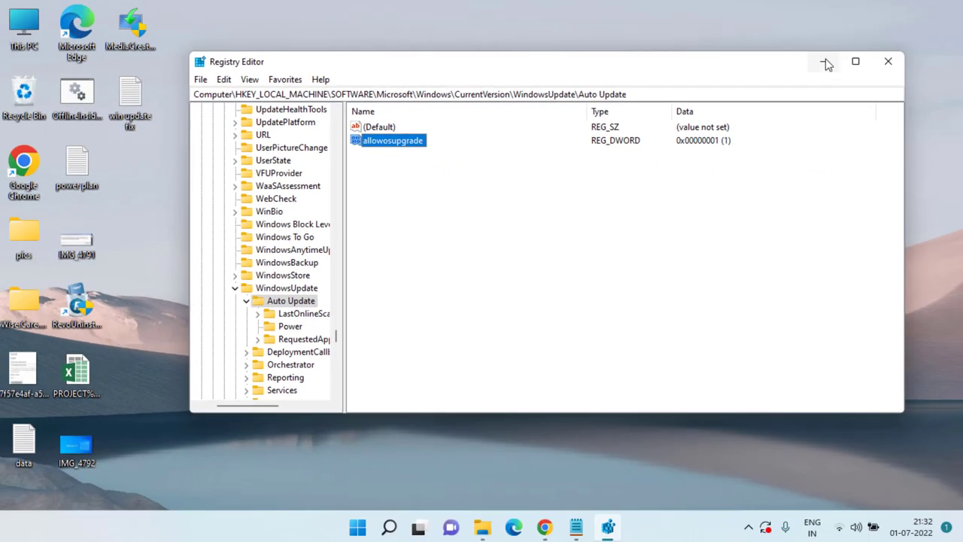
{"action": "left_click", "coordinate": [825, 61]}
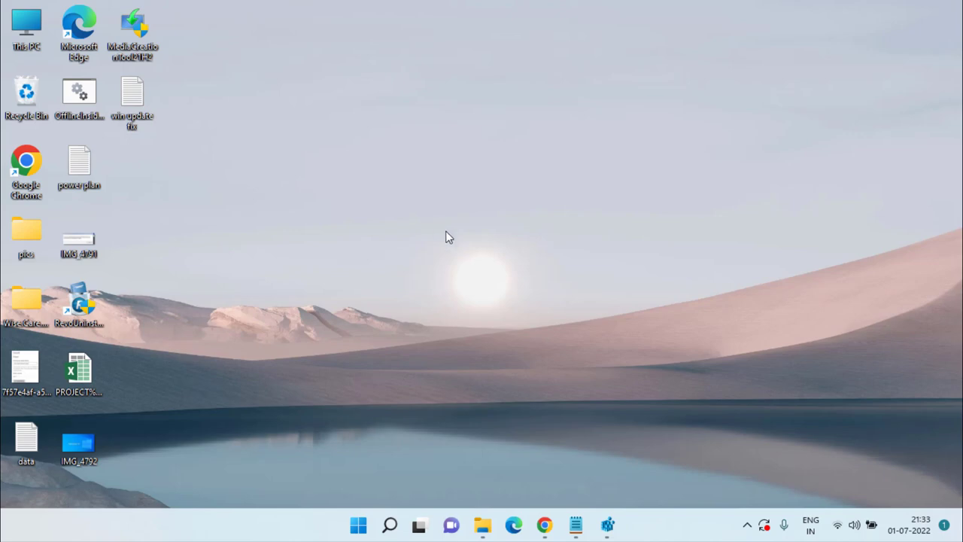
Step: Browse in File Explorer to C:\Windows\SoftwareDistribution\Download
{"action": "key", "text": "super+e"}
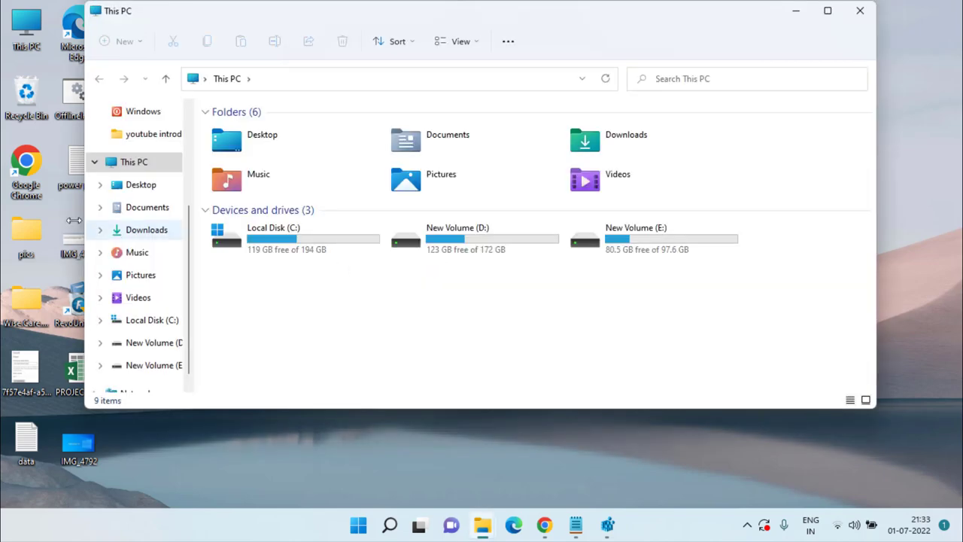
{"action": "double_click", "coordinate": [288, 244]}
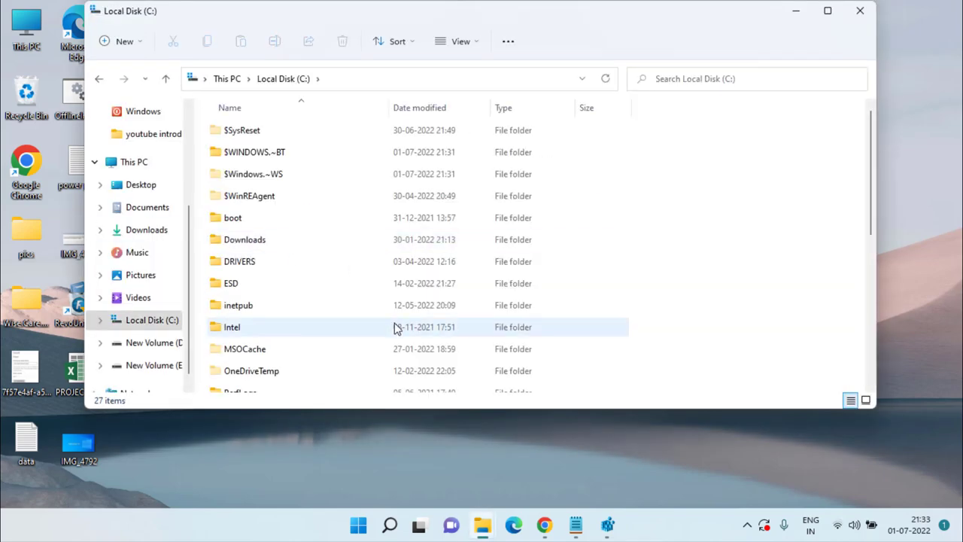
{"action": "scroll", "coordinate": [279, 317], "scroll_direction": "down", "scroll_amount": 1}
{"action": "scroll", "coordinate": [271, 327], "scroll_direction": "down", "scroll_amount": 4}
{"action": "left_click", "coordinate": [256, 233]}
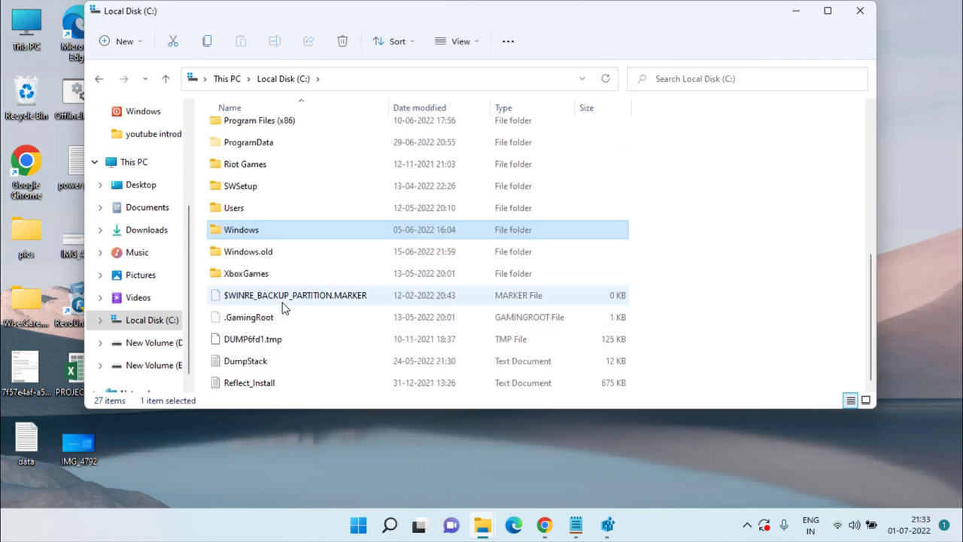
{"action": "double_click", "coordinate": [250, 238]}
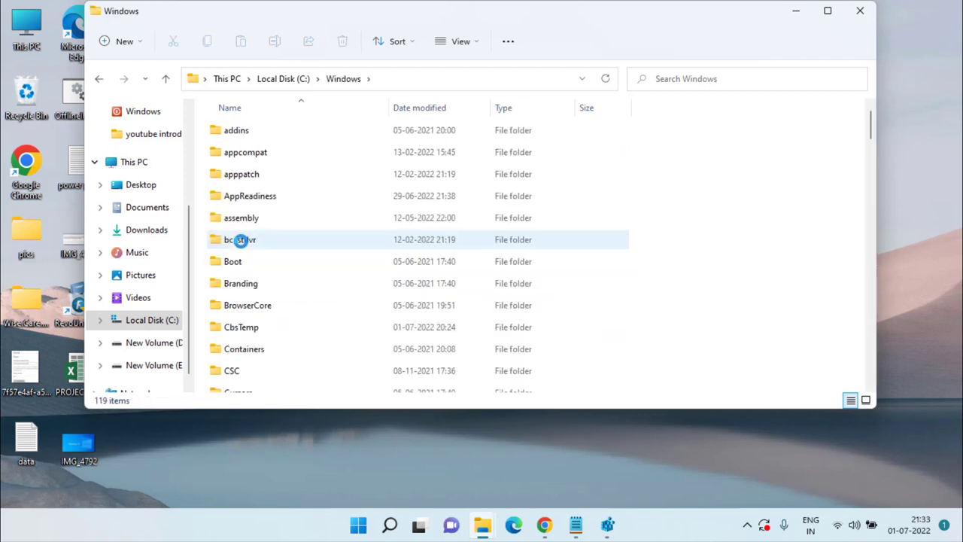
{"action": "left_click", "coordinate": [242, 242]}
{"action": "key", "text": "s"}
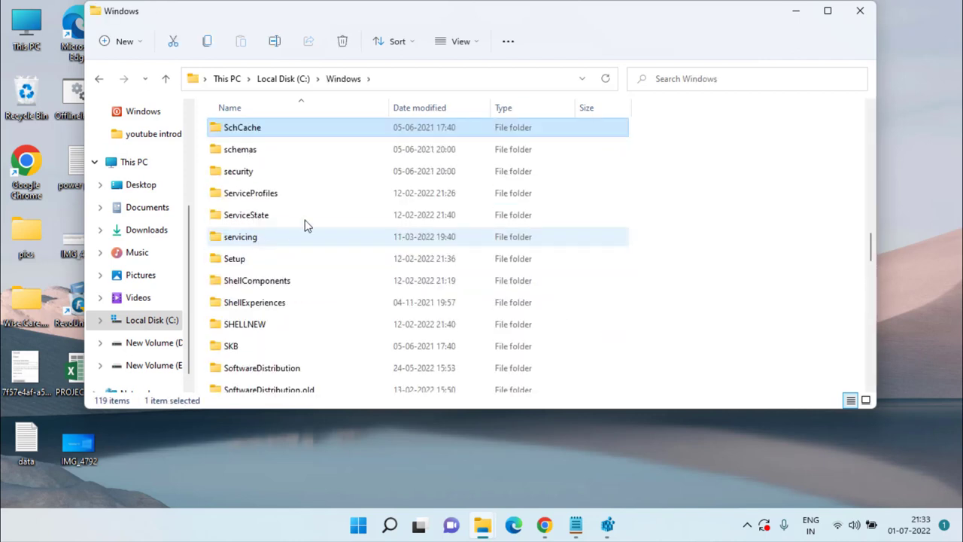
{"action": "double_click", "coordinate": [271, 374]}
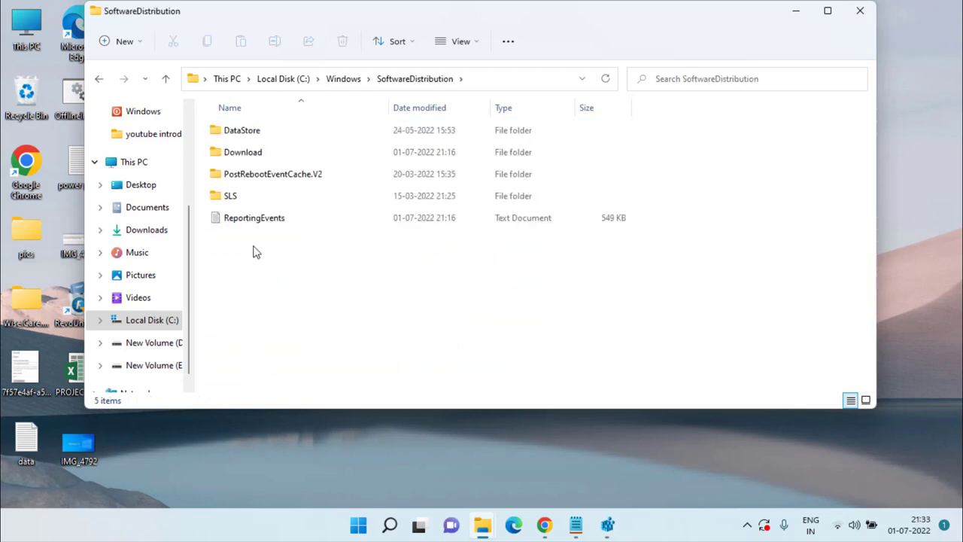
{"action": "double_click", "coordinate": [274, 157]}
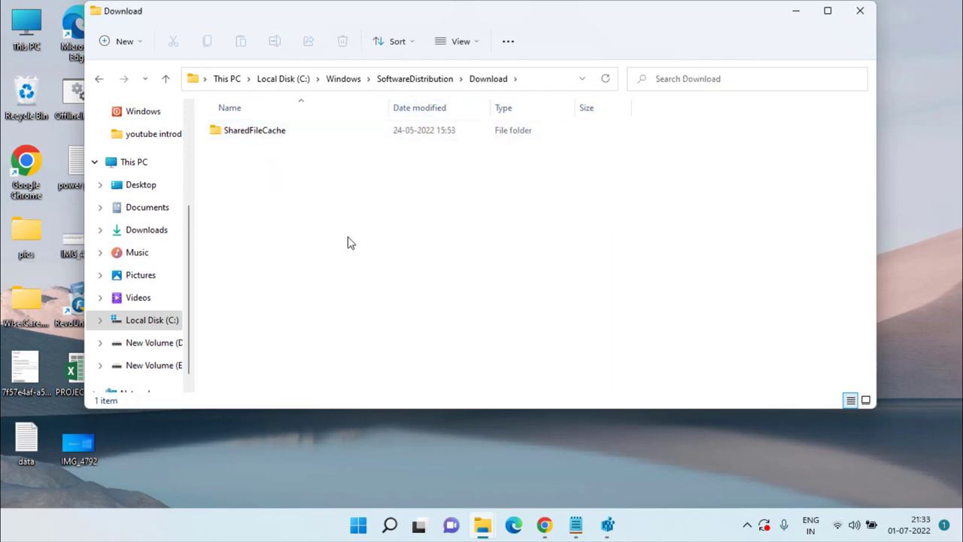
Step: Delete the SharedFileCache folder and close File Explorer
{"action": "key", "text": "ctrl+a"}
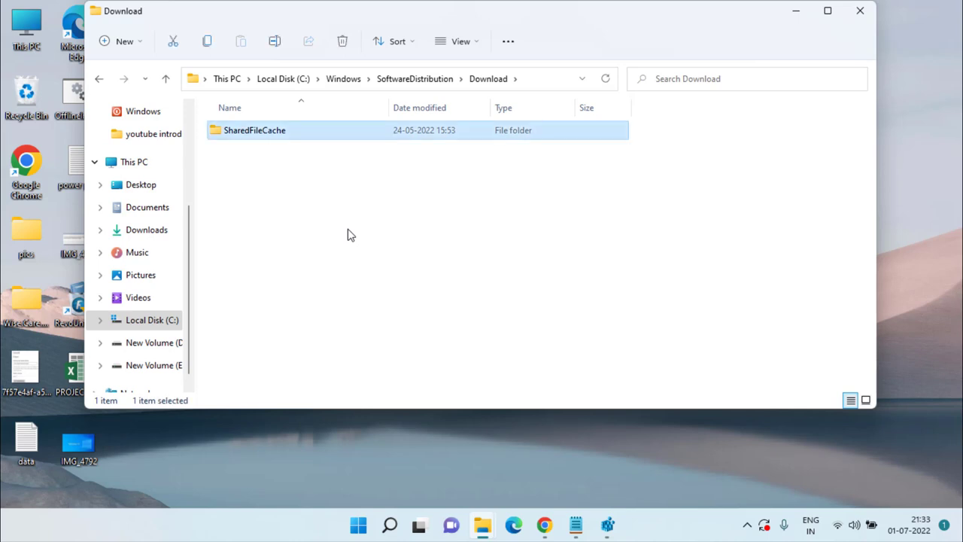
{"action": "right_click", "coordinate": [266, 140]}
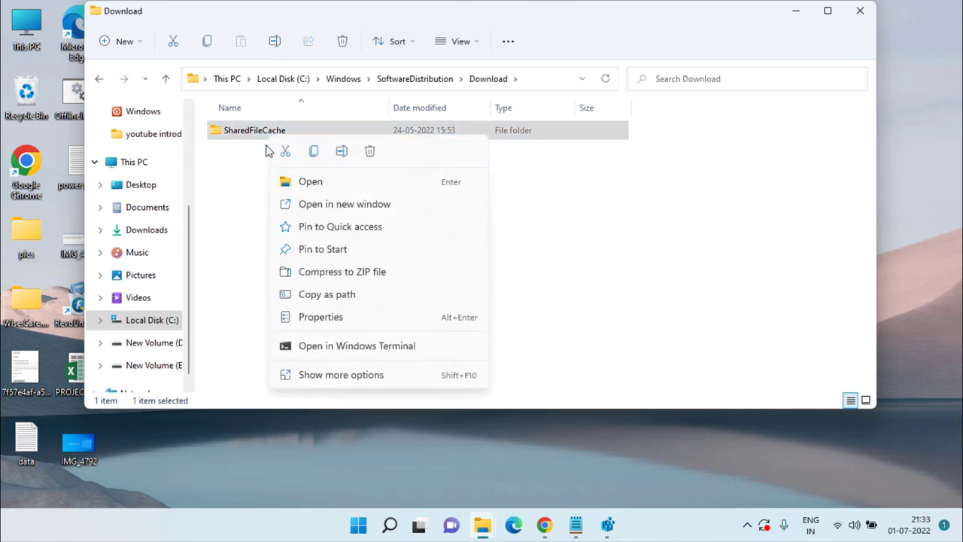
{"action": "left_click", "coordinate": [370, 151]}
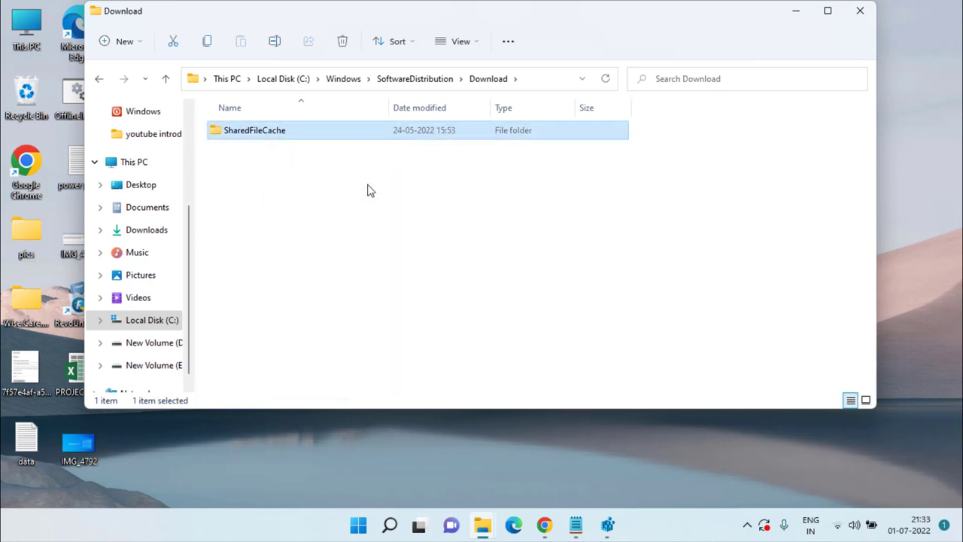
{"action": "left_click", "coordinate": [861, 11]}
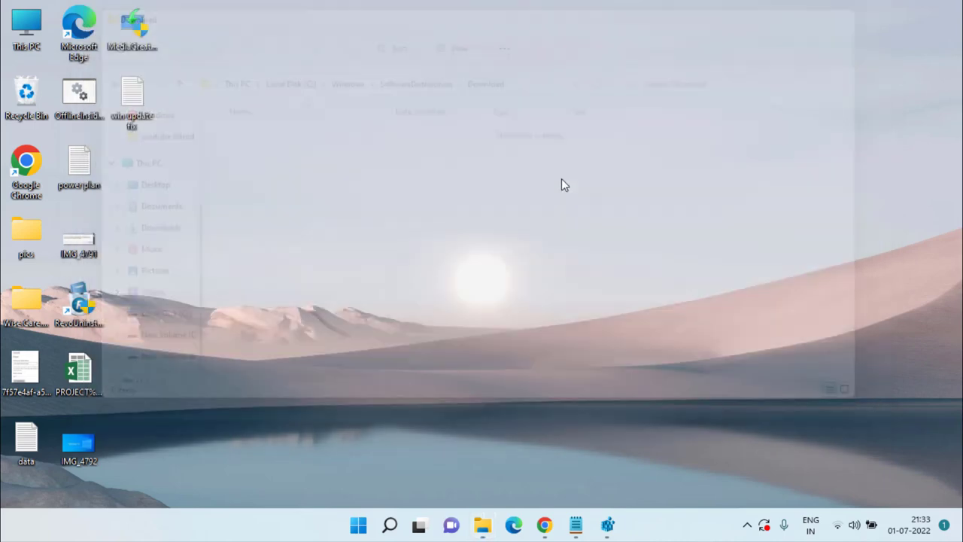
Step: Run wuauclt.exe /updatenow in an administrator Command Prompt, then close the console
{"action": "left_click", "coordinate": [350, 531]}
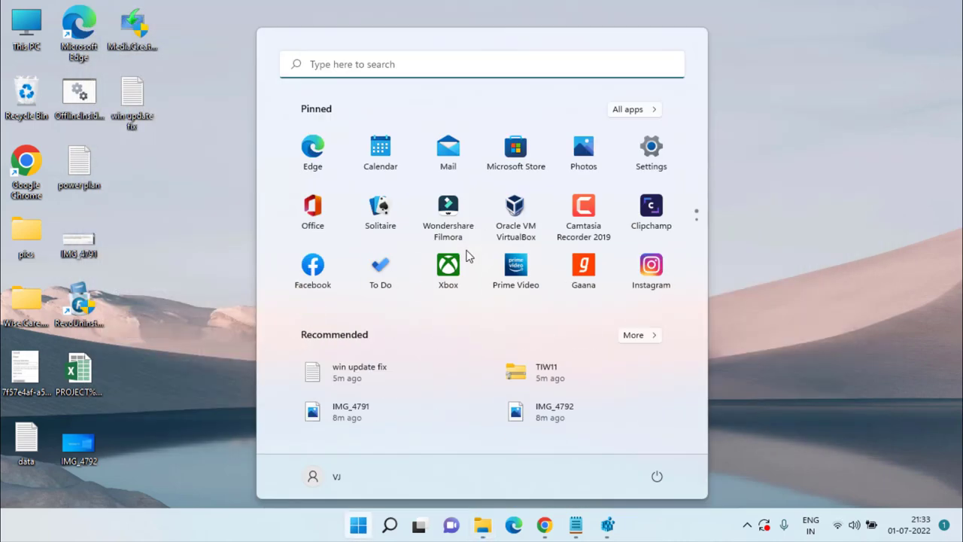
{"action": "type", "text": "cmd"}
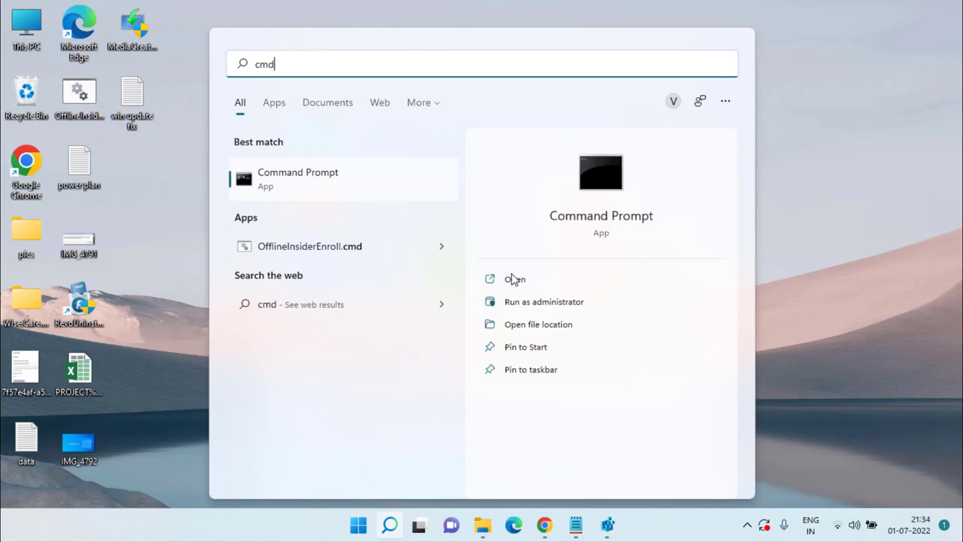
{"action": "left_click", "coordinate": [584, 302]}
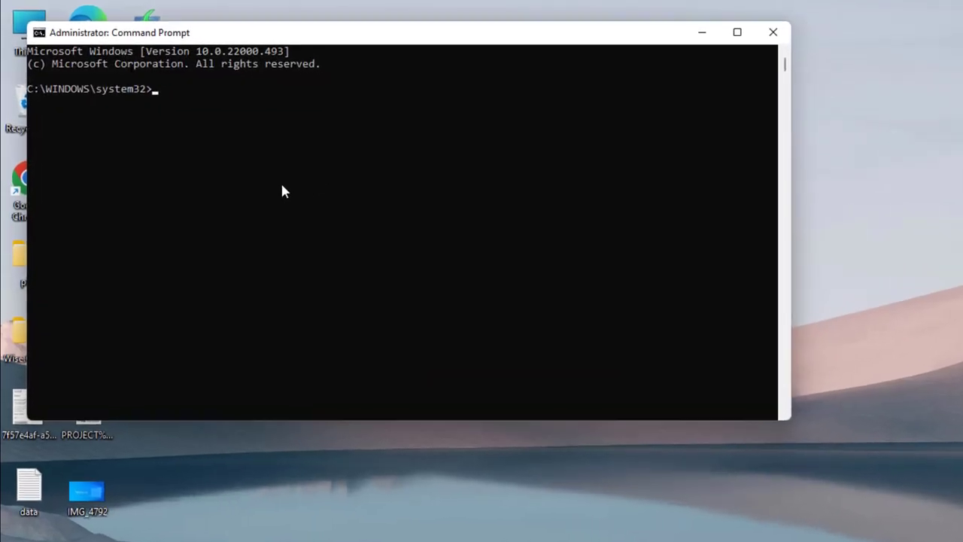
{"action": "left_click", "coordinate": [217, 164]}
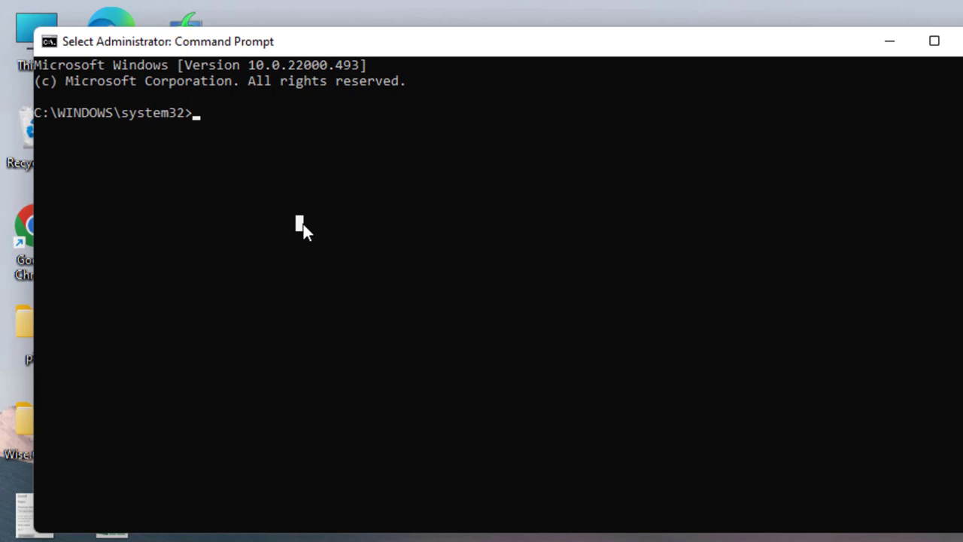
{"action": "type", "text": "wu"}
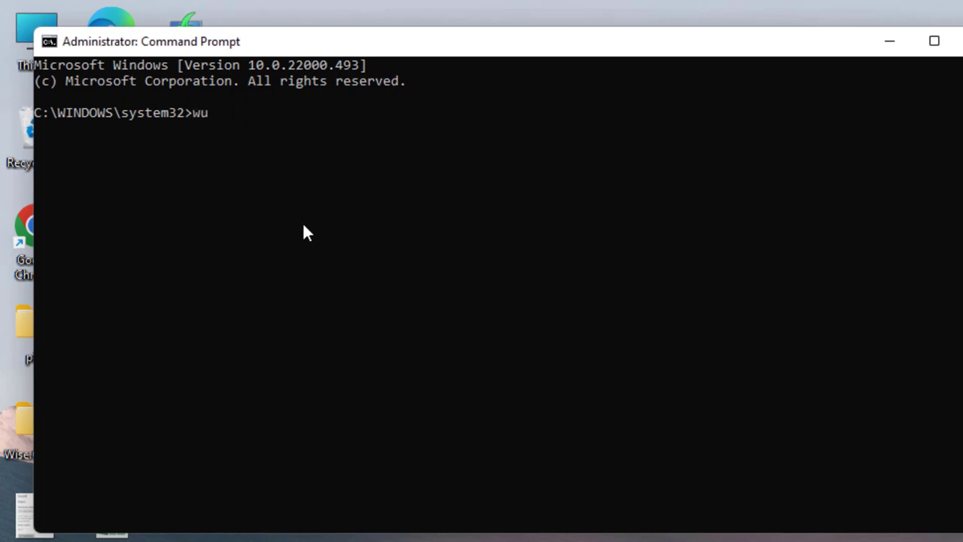
{"action": "type", "text": "aucl"}
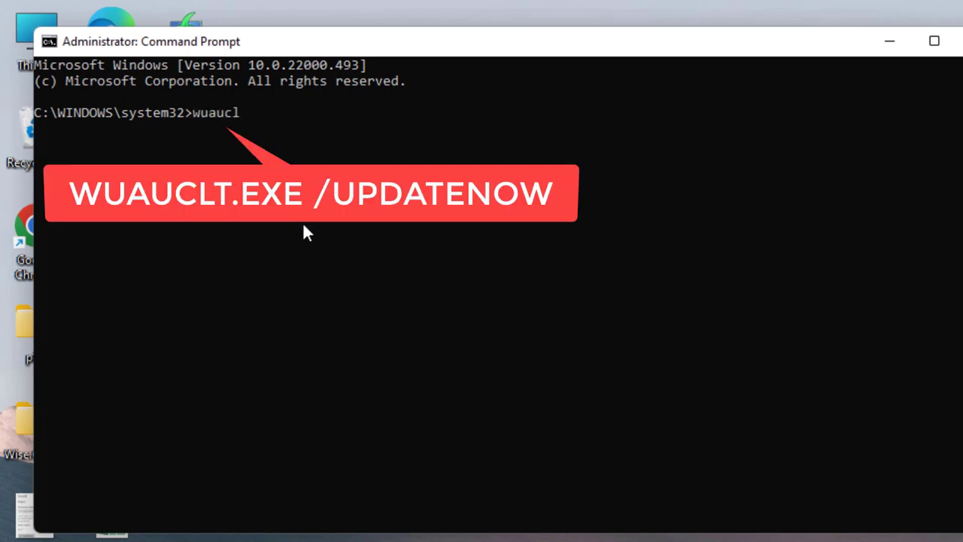
{"action": "type", "text": "t.exe /updat"}
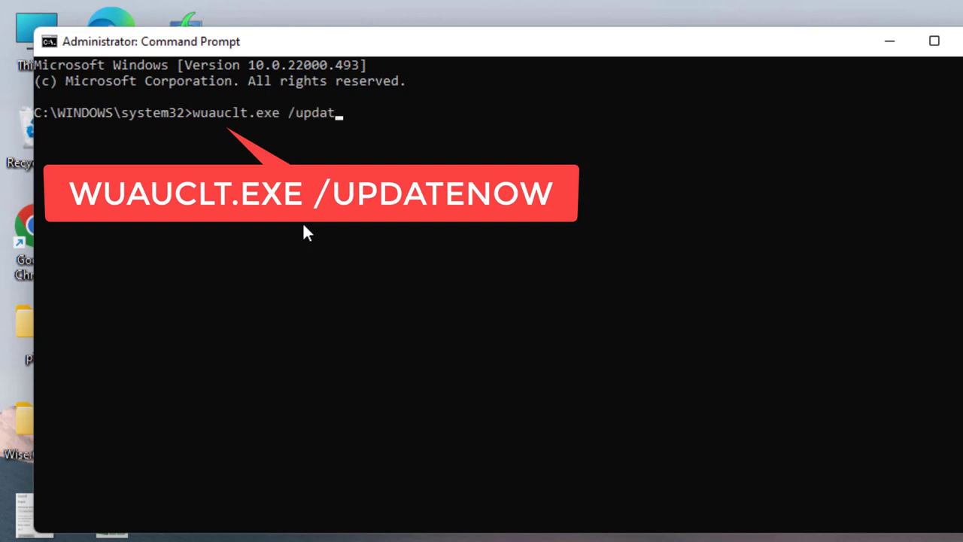
{"action": "type", "text": "enow"}
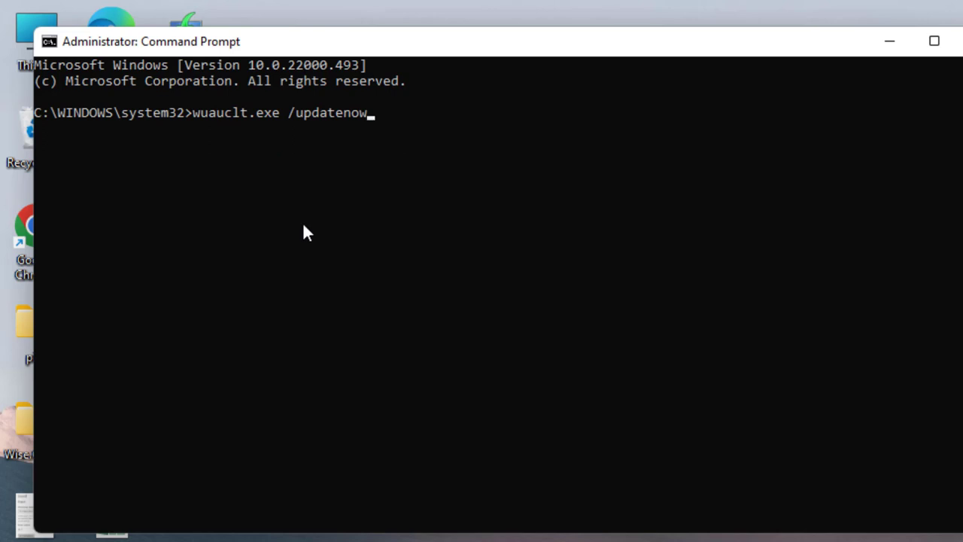
{"action": "key", "text": "Return"}
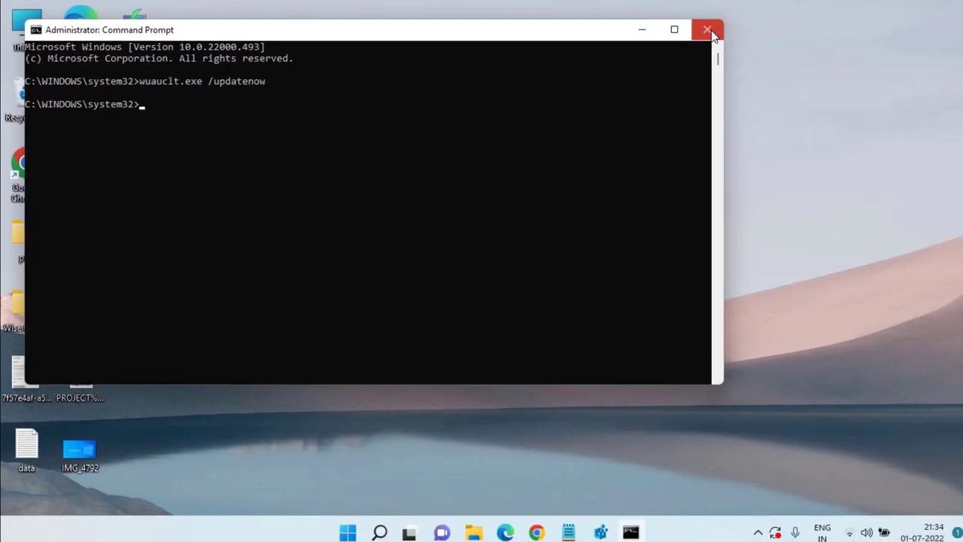
{"action": "key", "text": "alt+F4"}
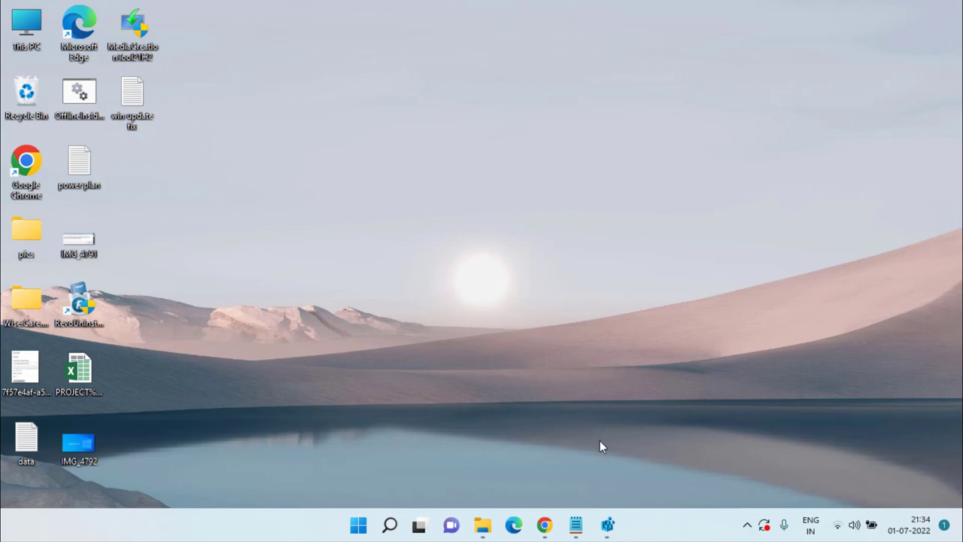
Step: Load the Microsoft Update Catalog search results for KB3140245 in a new Chrome tab
{"action": "left_click", "coordinate": [544, 524]}
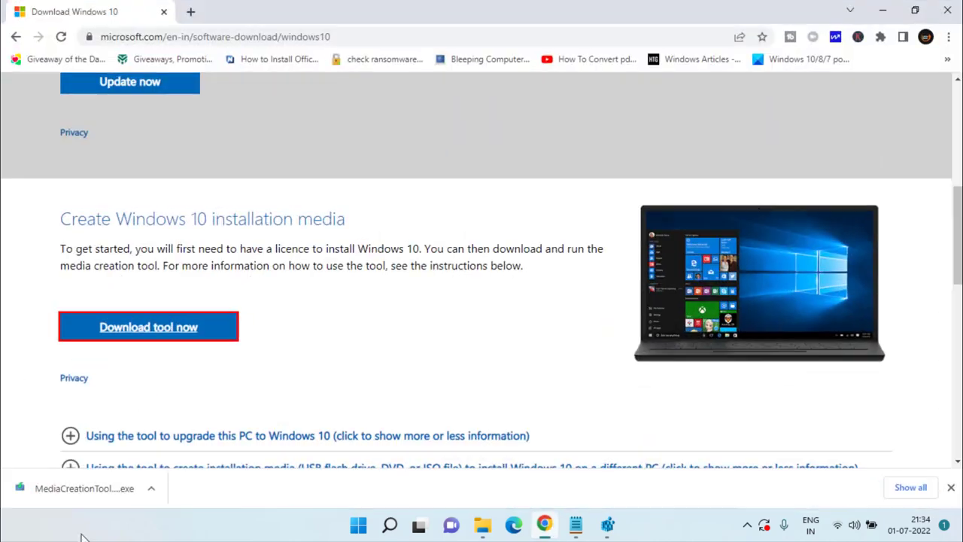
{"action": "left_click", "coordinate": [192, 12]}
{"action": "left_click", "coordinate": [305, 35]}
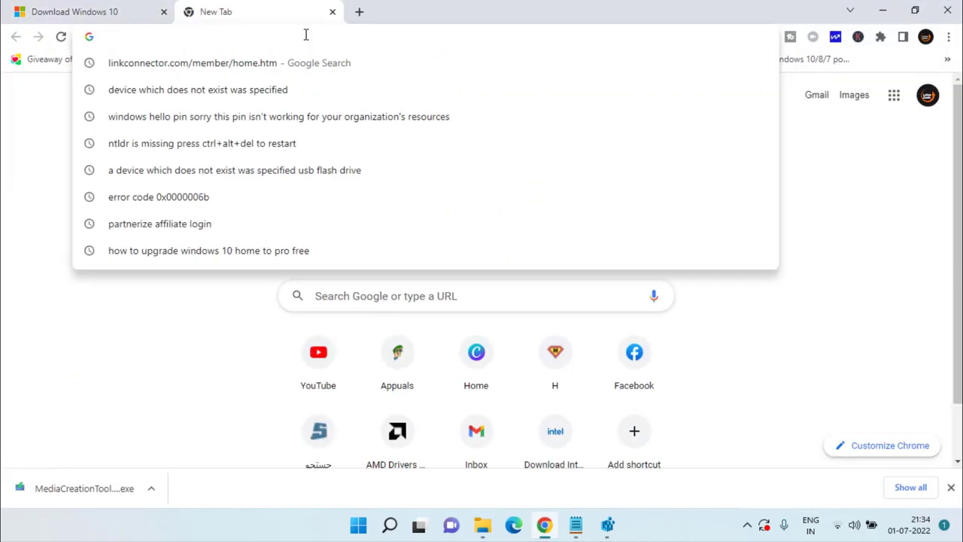
{"action": "type", "text": "https://www.catalog.update.microsoft.com/search.aspx?q=kb3140245"}
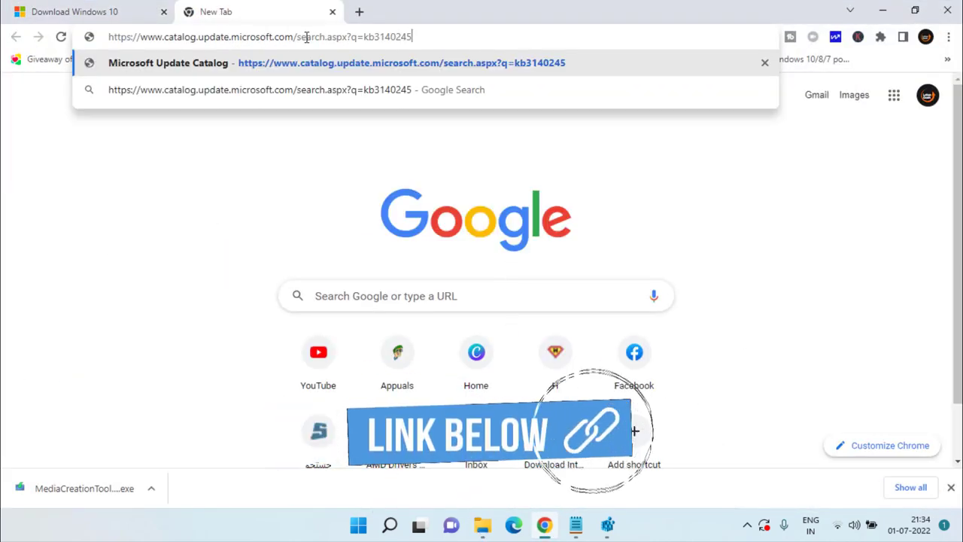
{"action": "key", "text": "Return"}
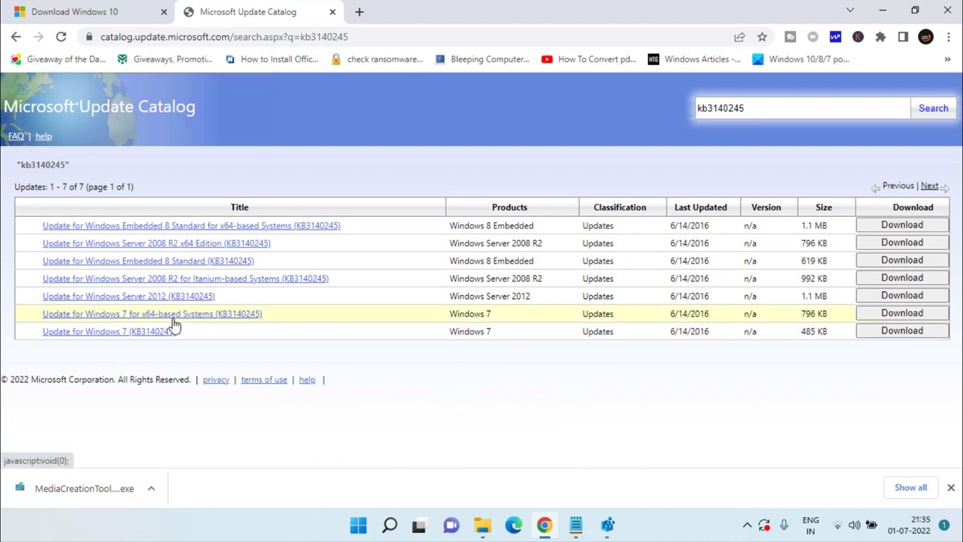
Step: Save the Windows 7 x64 KB3140245 .msu package to the Desktop and minimize Chrome
{"action": "left_click", "coordinate": [906, 315]}
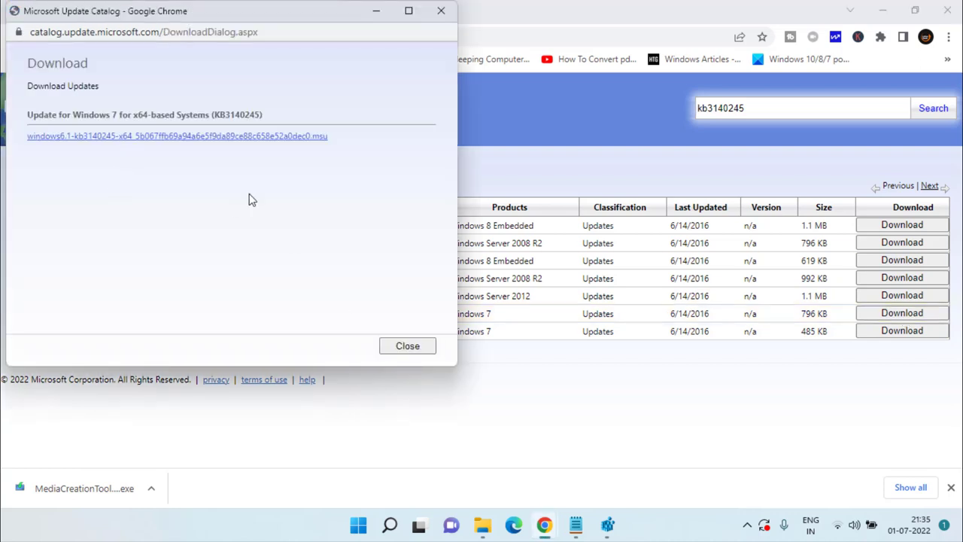
{"action": "left_click", "coordinate": [180, 136]}
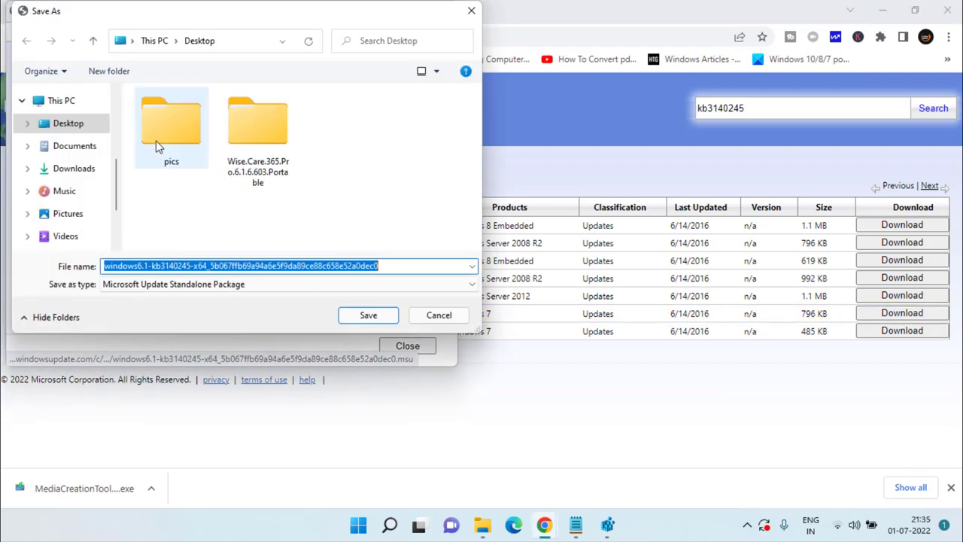
{"action": "left_click", "coordinate": [87, 124]}
{"action": "left_click", "coordinate": [367, 316]}
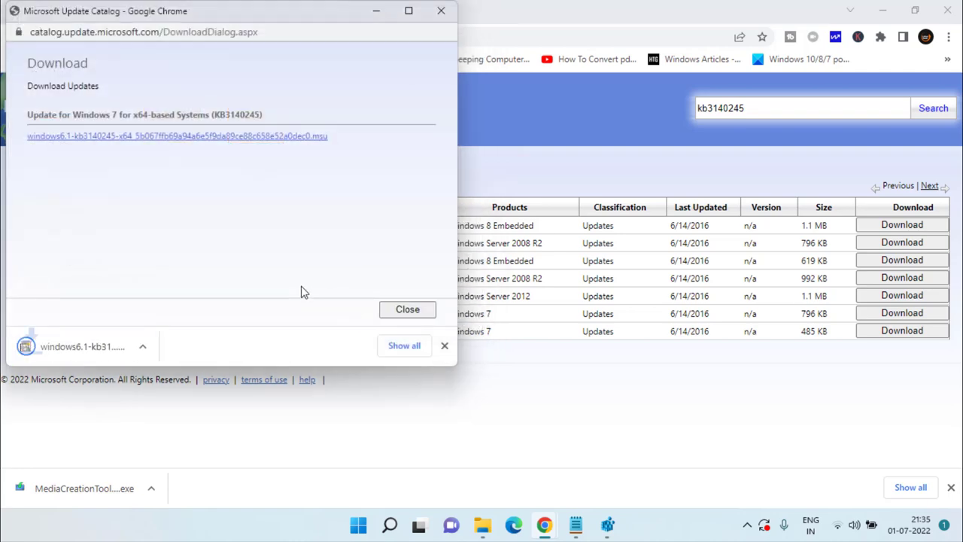
{"action": "left_click", "coordinate": [376, 11]}
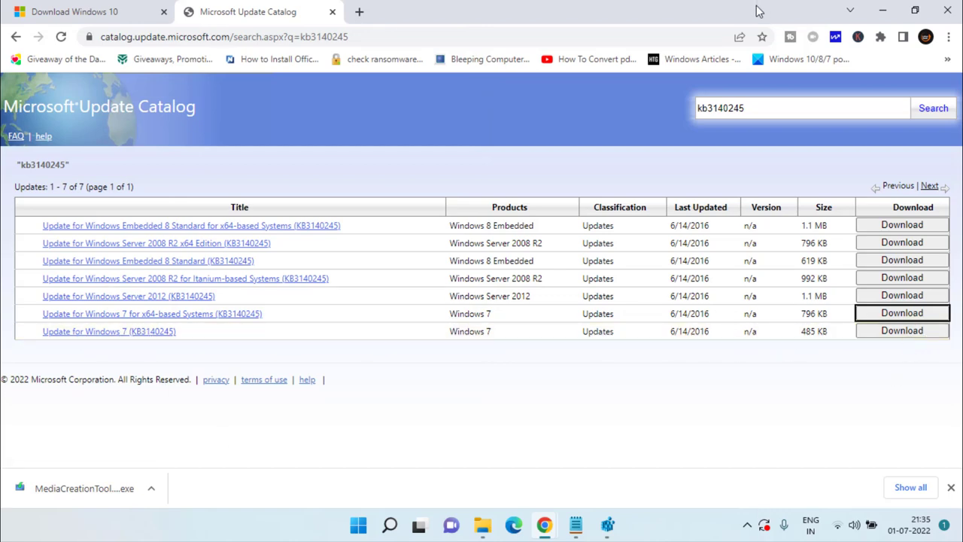
{"action": "left_click", "coordinate": [884, 10]}
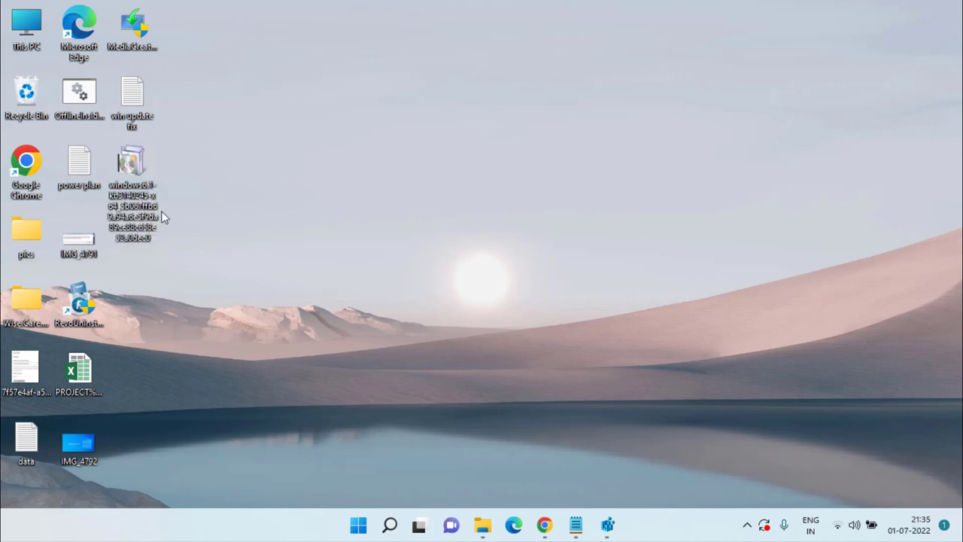
{"action": "double_click", "coordinate": [135, 164]}
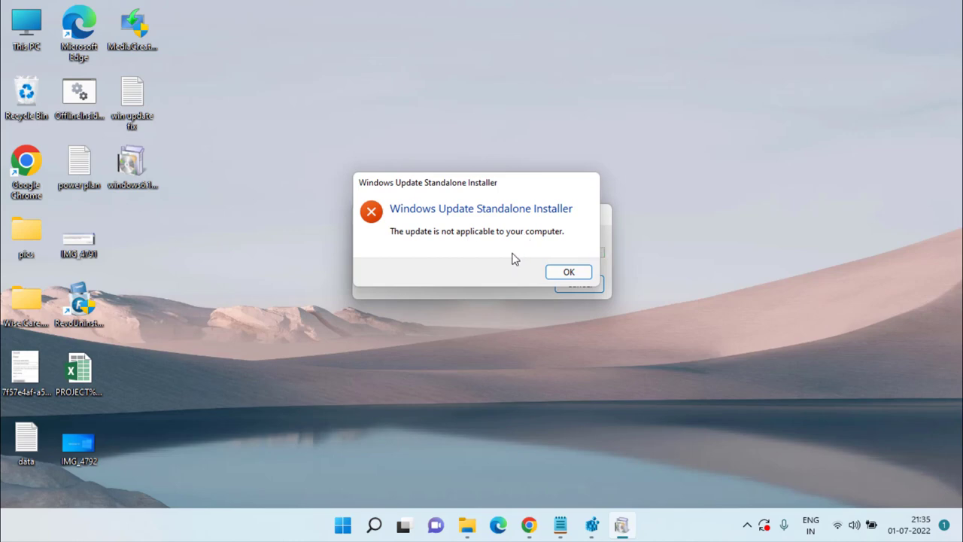
{"action": "left_click", "coordinate": [558, 273]}
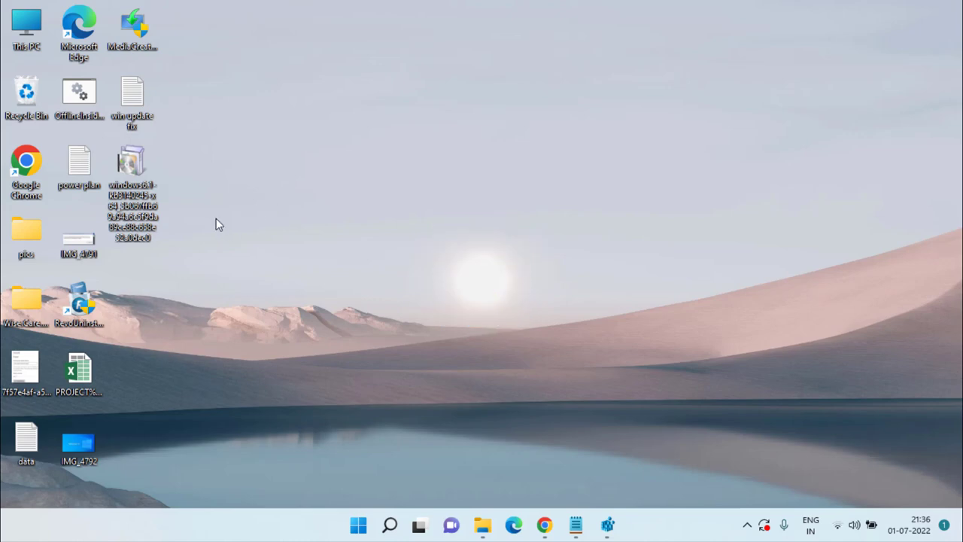
{"action": "double_click", "coordinate": [143, 109]}
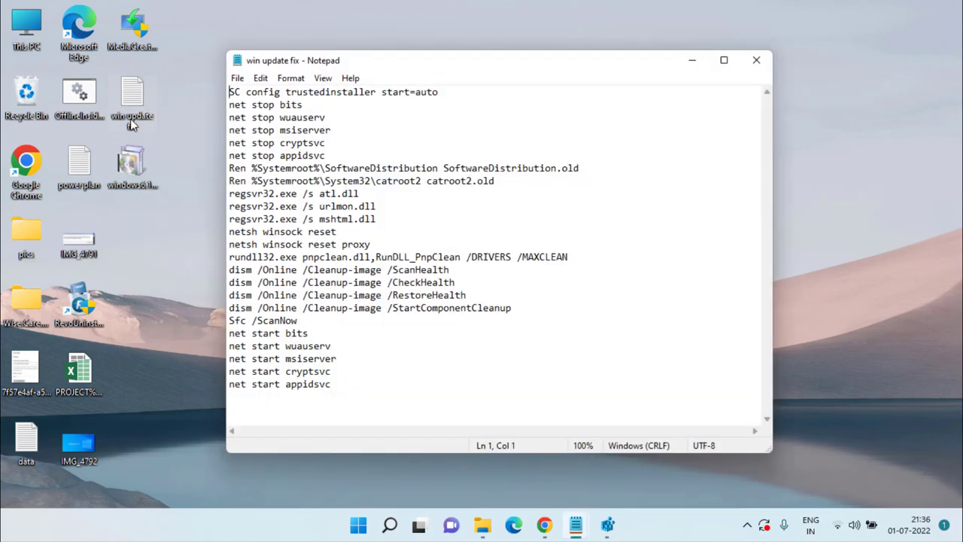
Step: Save the repair commands to the Desktop as updaterrorfix.bat with All Files type, then close Notepad
{"action": "left_click_drag", "start_coordinate": [361, 396], "coordinate": [225, 72]}
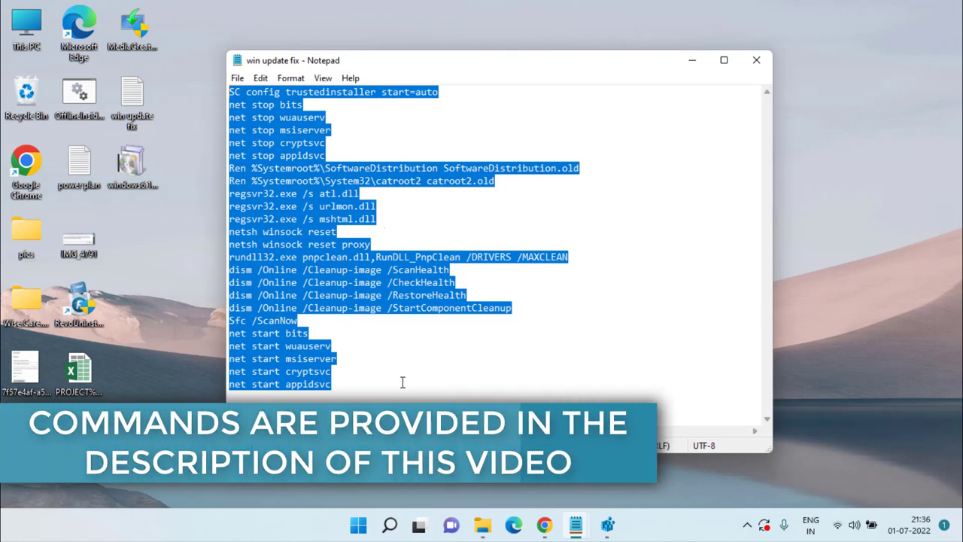
{"action": "left_click", "coordinate": [366, 380]}
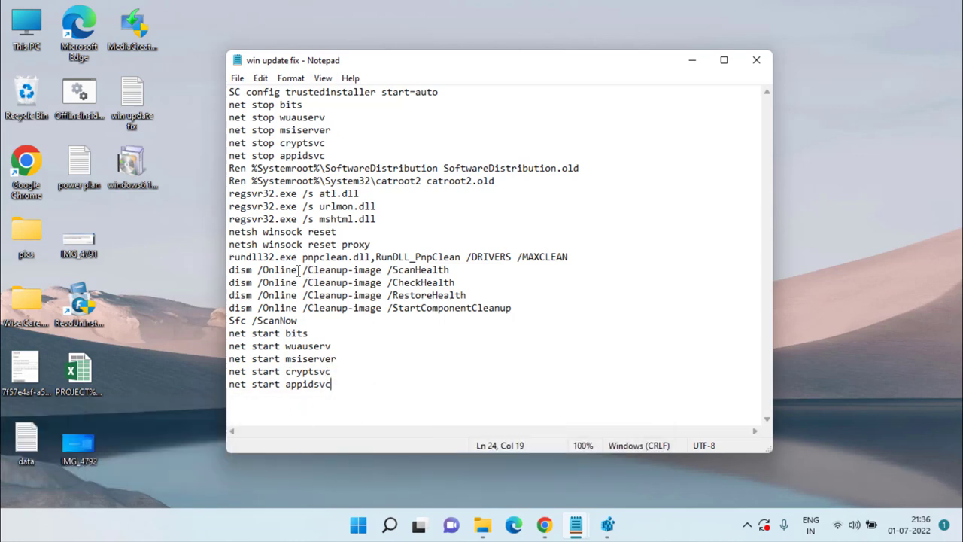
{"action": "left_click", "coordinate": [238, 79]}
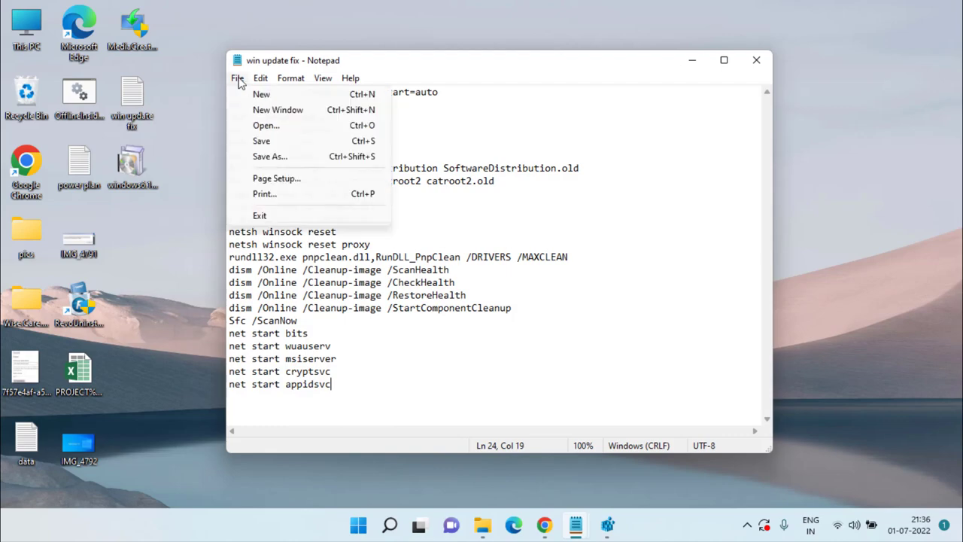
{"action": "left_click", "coordinate": [294, 160]}
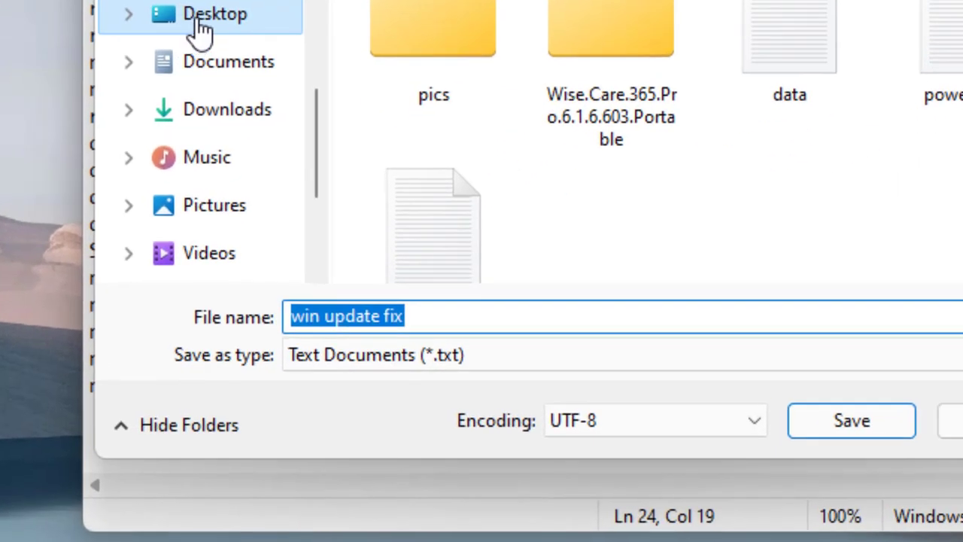
{"action": "left_click", "coordinate": [430, 319]}
{"action": "key", "text": "ctrl+a"}
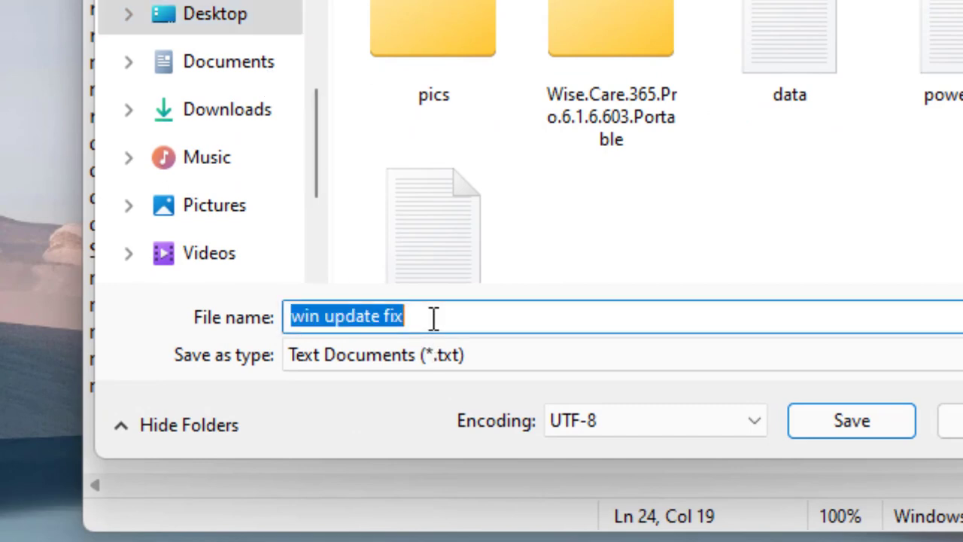
{"action": "type", "text": "updater"}
{"action": "type", "text": "rror"}
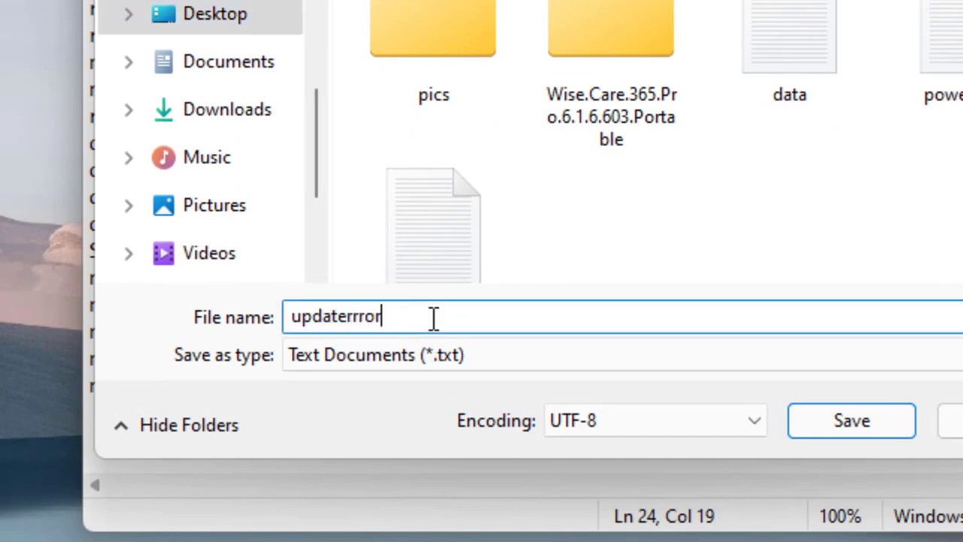
{"action": "type", "text": "fix.bat"}
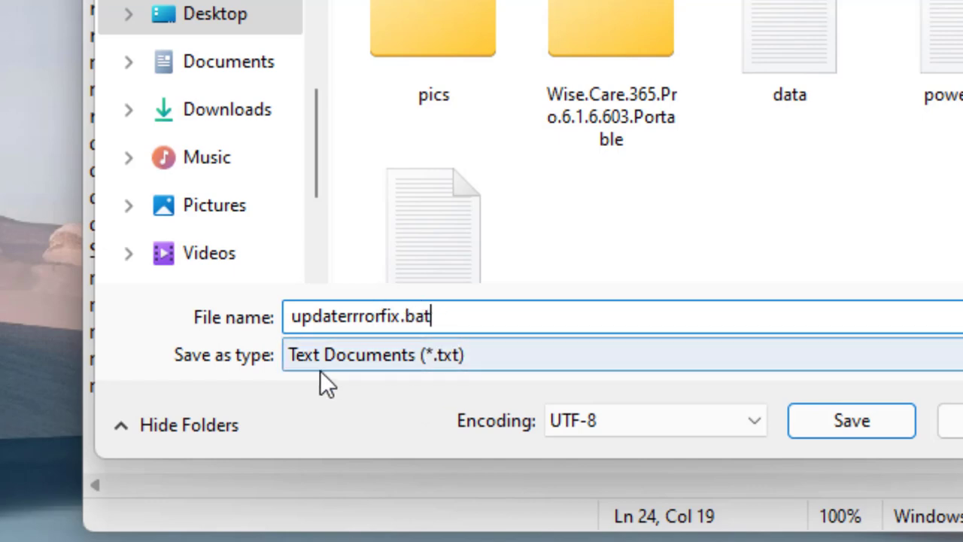
{"action": "left_click", "coordinate": [376, 355]}
{"action": "left_click", "coordinate": [340, 407]}
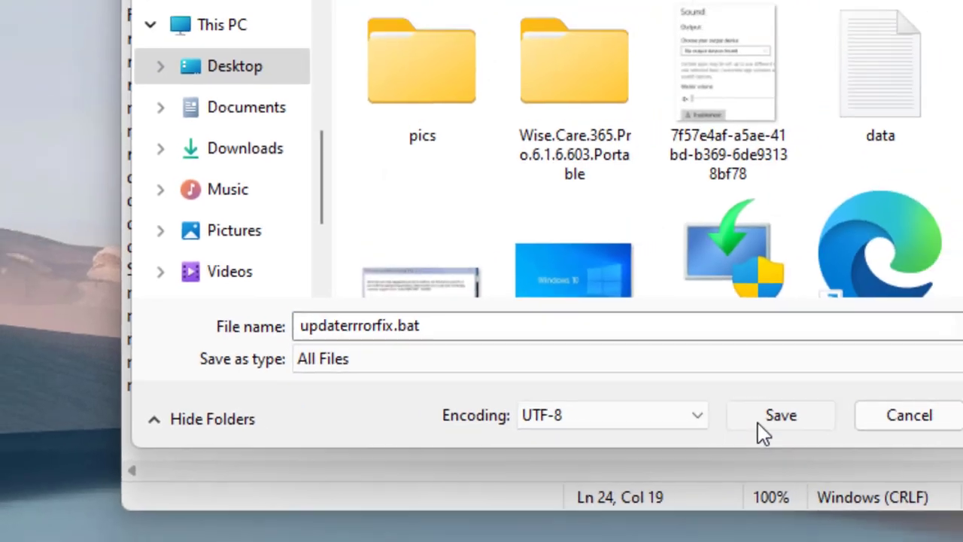
{"action": "left_click", "coordinate": [762, 433]}
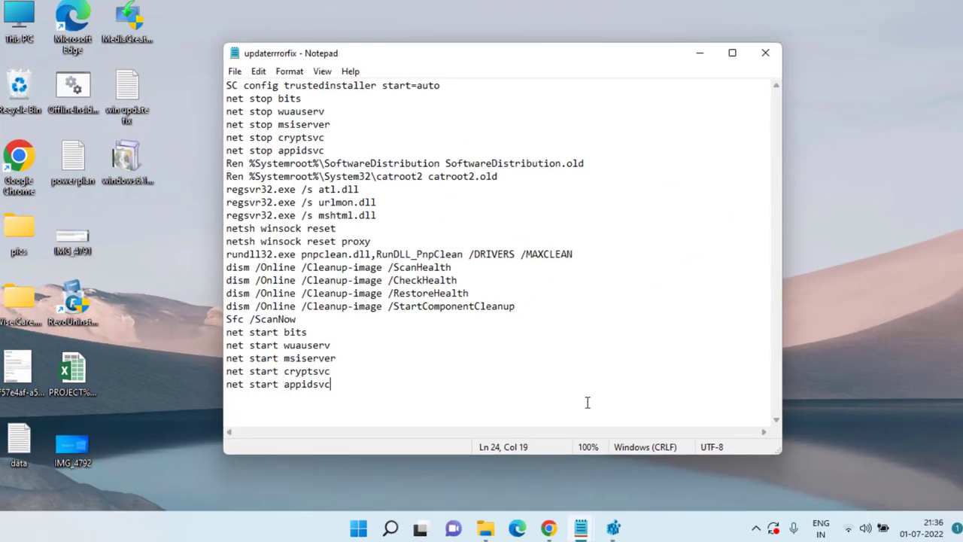
{"action": "left_click", "coordinate": [757, 60]}
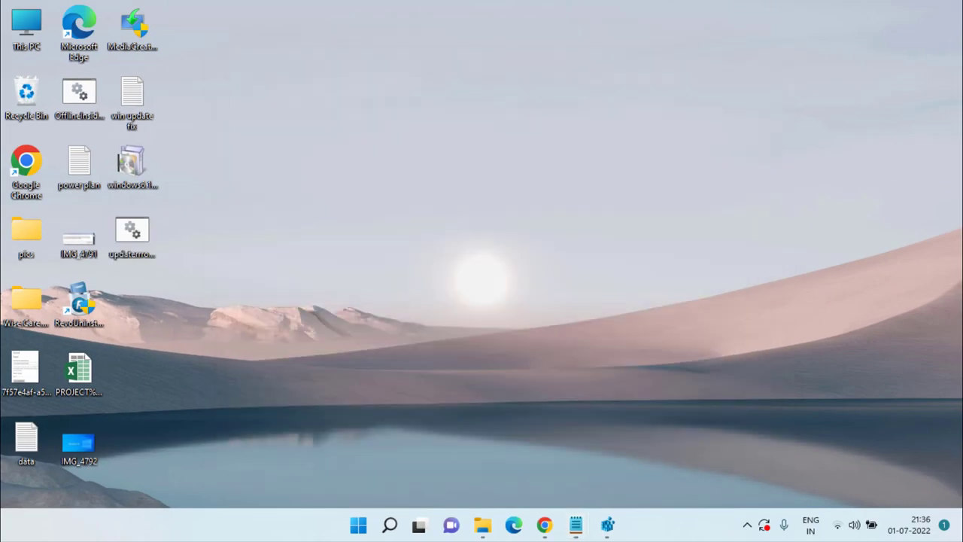
{"action": "right_click", "coordinate": [125, 241]}
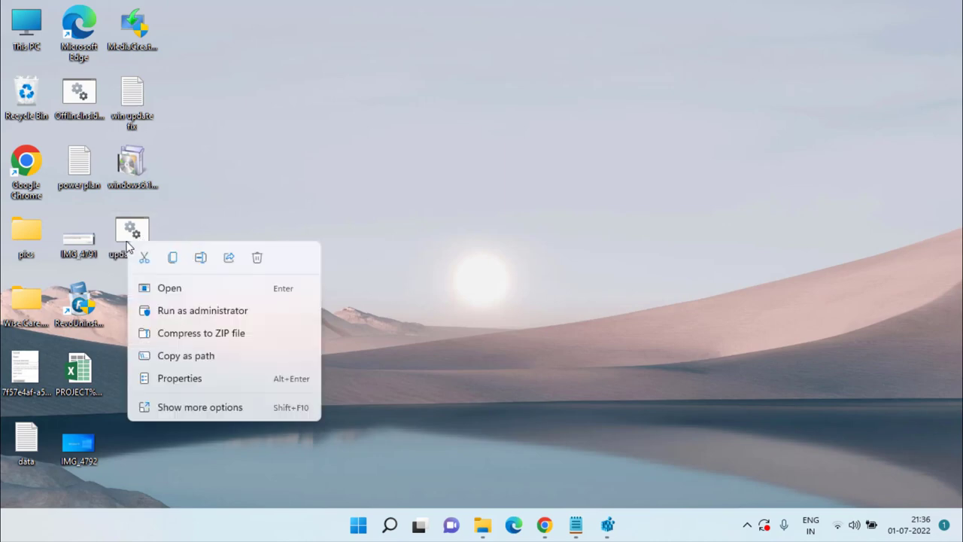
Step: Run the batch file as administrator and minimize its console once the script finishes
{"action": "left_click", "coordinate": [209, 311]}
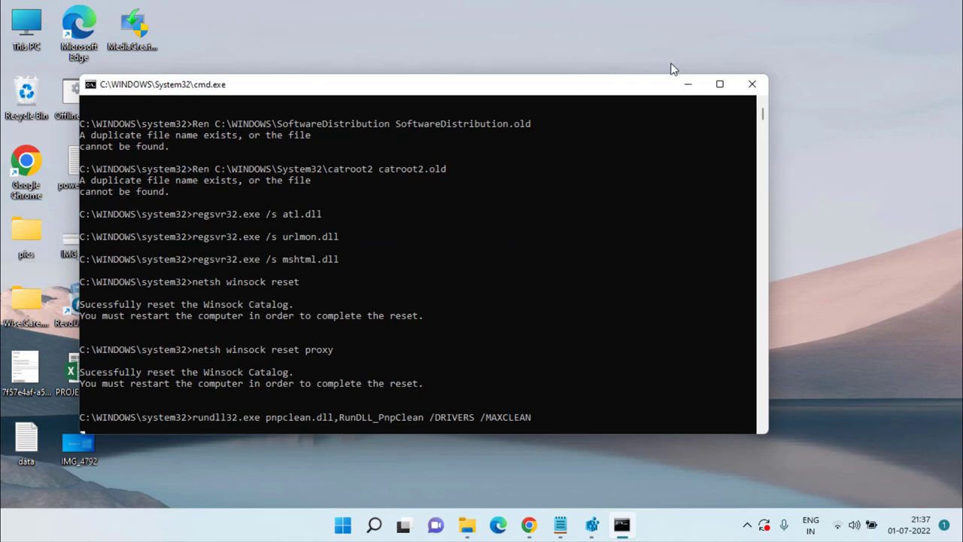
{"action": "left_click", "coordinate": [698, 87]}
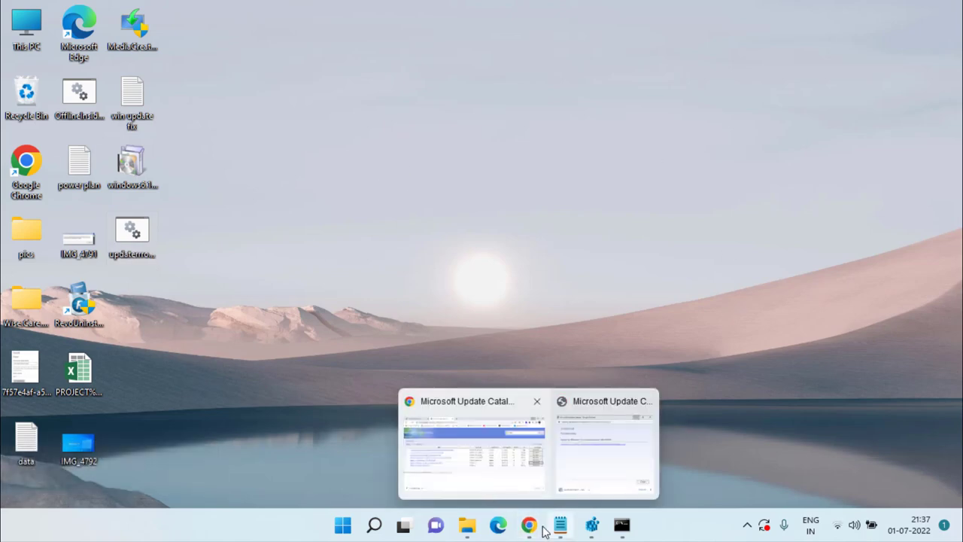
Step: Search 'heidoc windows iso downloader' in a new Chrome tab and open the HeiDoc.net page
{"action": "mouse_move", "coordinate": [529, 526]}
{"action": "left_click", "coordinate": [516, 478]}
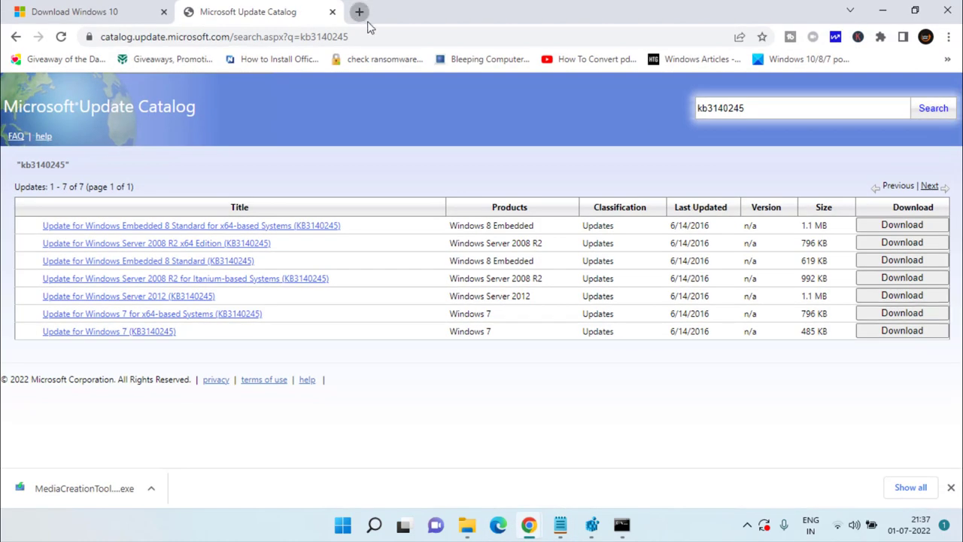
{"action": "left_click", "coordinate": [360, 12]}
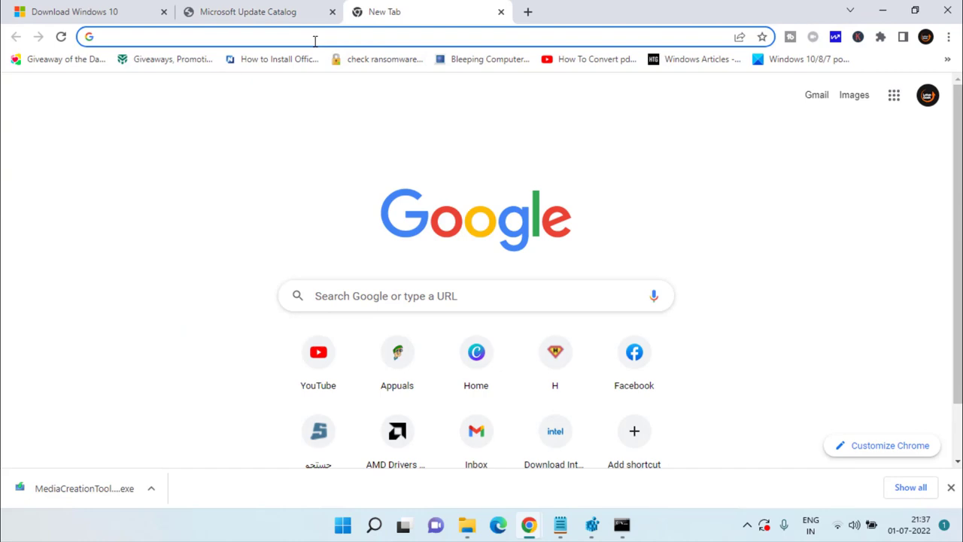
{"action": "type", "text": "hei"}
{"action": "key", "text": "Right"}
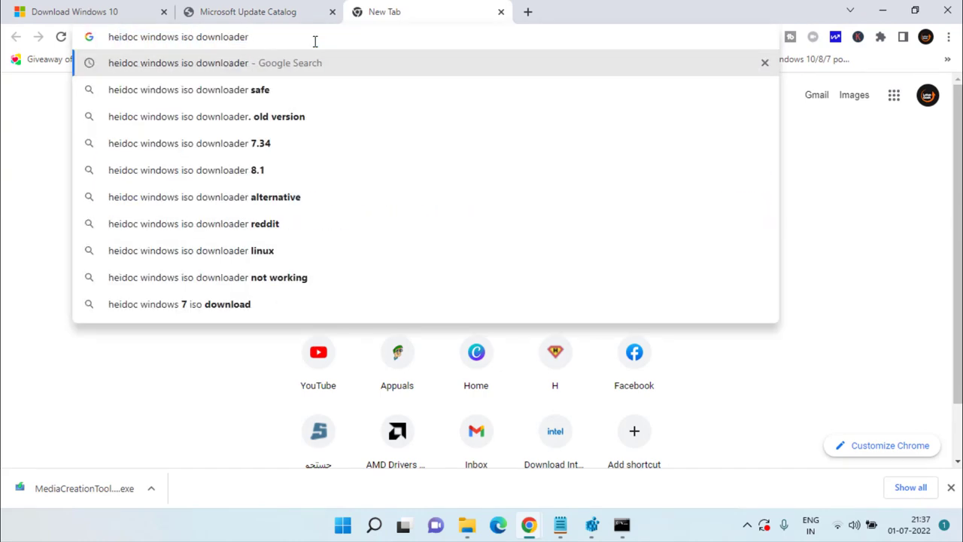
{"action": "key", "text": "Return"}
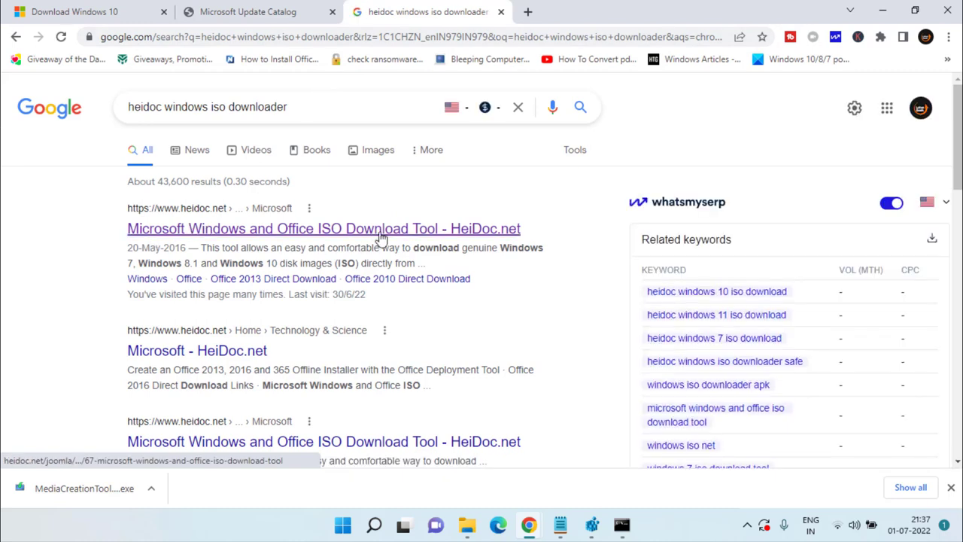
{"action": "left_click", "coordinate": [212, 232]}
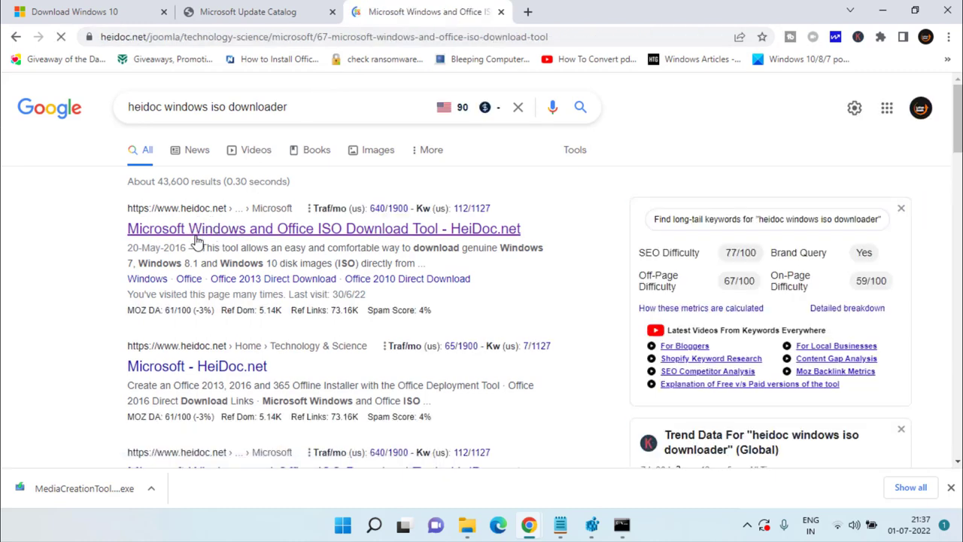
Step: Download Windows-ISO-Downloader.exe to the Desktop, dismissing the ad, then minimize Chrome
{"action": "scroll", "coordinate": [195, 241], "scroll_direction": "down", "scroll_amount": 7}
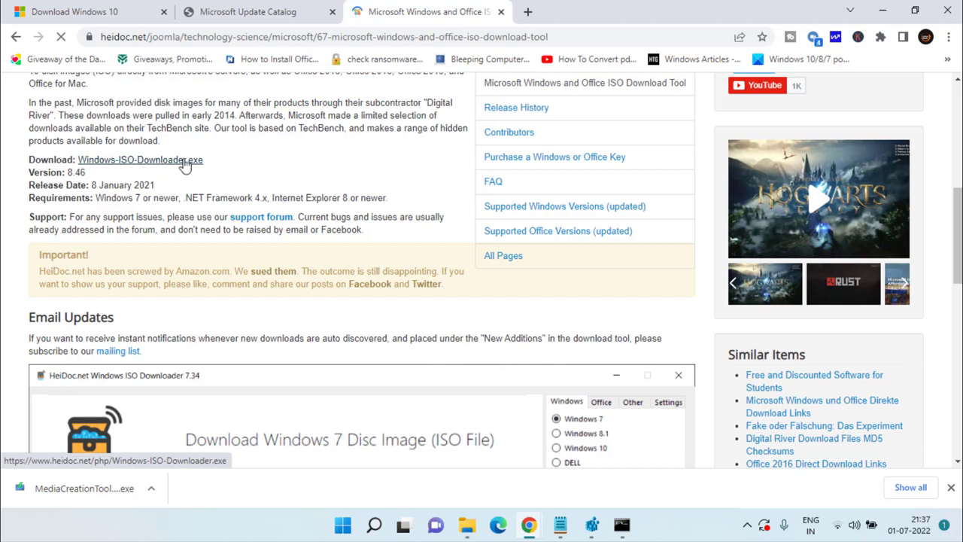
{"action": "left_click", "coordinate": [179, 163]}
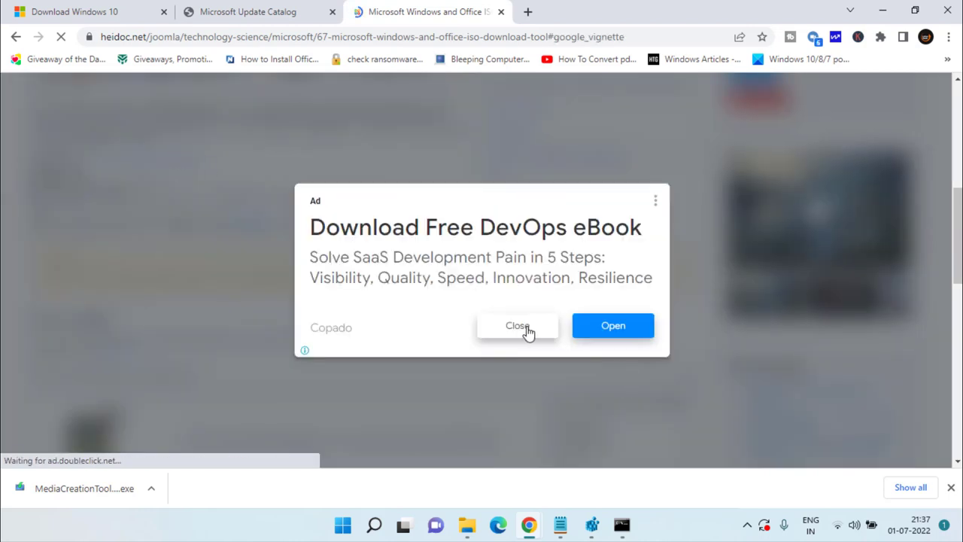
{"action": "left_click_drag", "start_coordinate": [526, 333], "coordinate": [503, 341]}
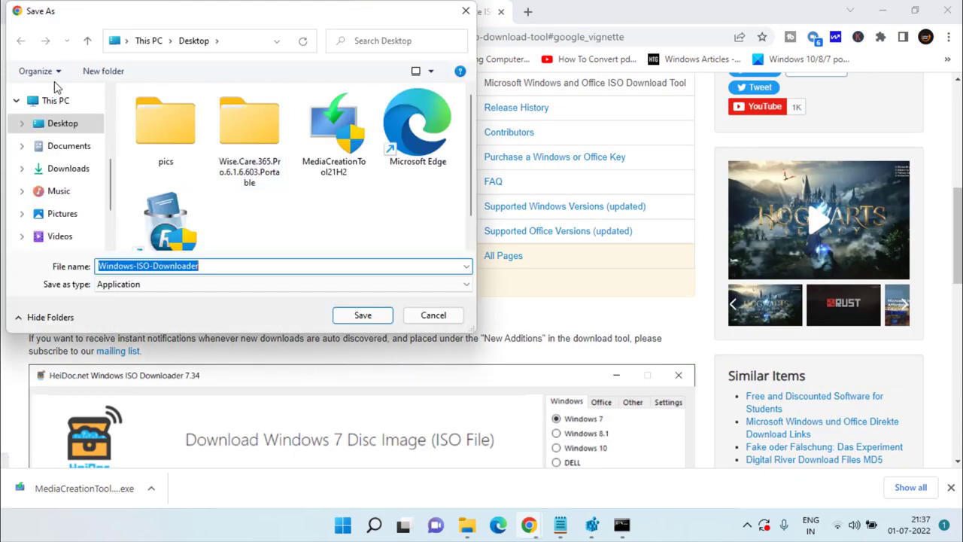
{"action": "left_click", "coordinate": [63, 123]}
{"action": "left_click", "coordinate": [353, 316]}
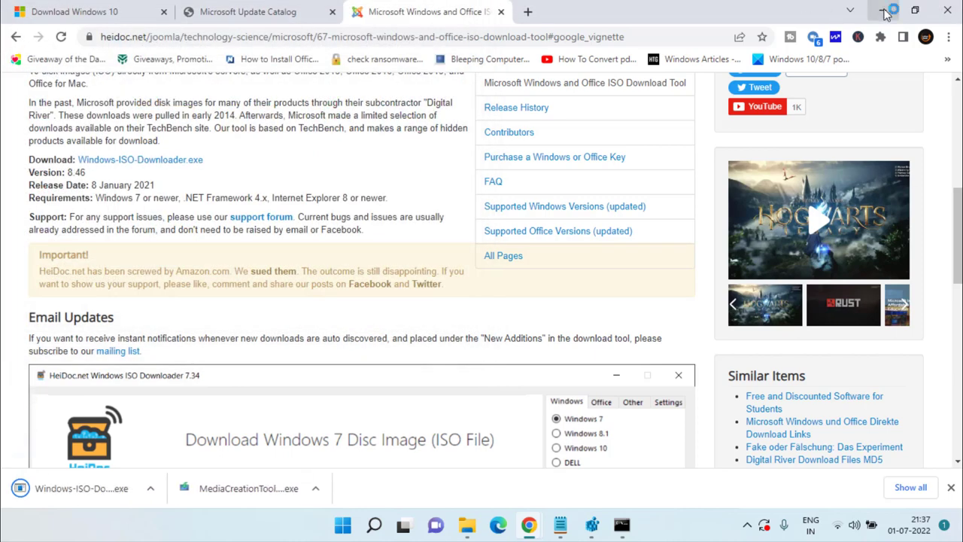
{"action": "left_click", "coordinate": [886, 13]}
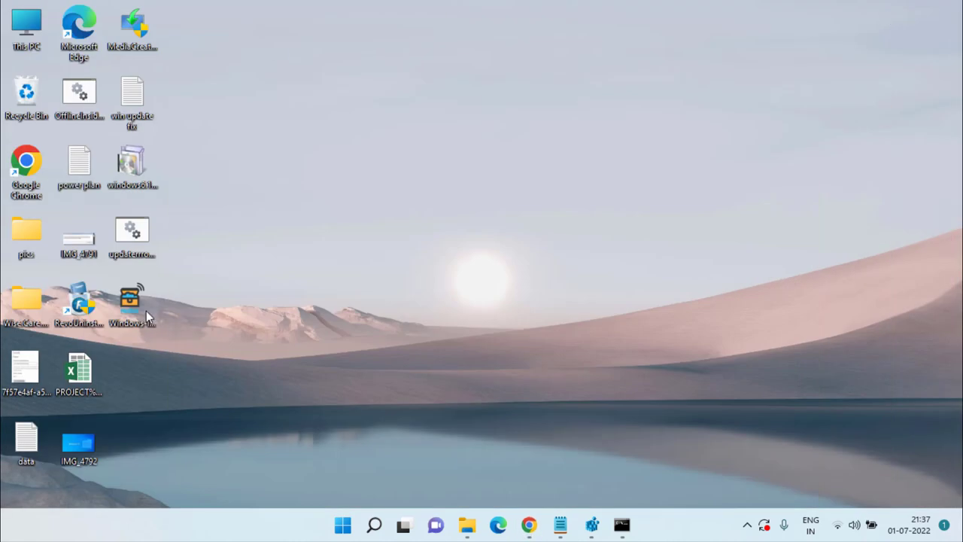
Step: Launch the ISO downloader and confirm Windows 10 Home/Pro edition with English International language
{"action": "left_click", "coordinate": [132, 322]}
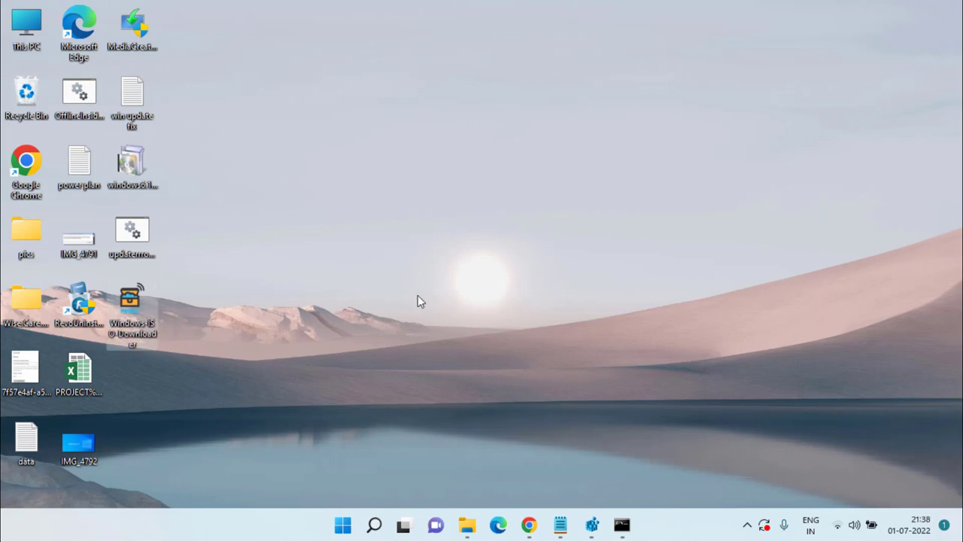
{"action": "key", "text": "Return"}
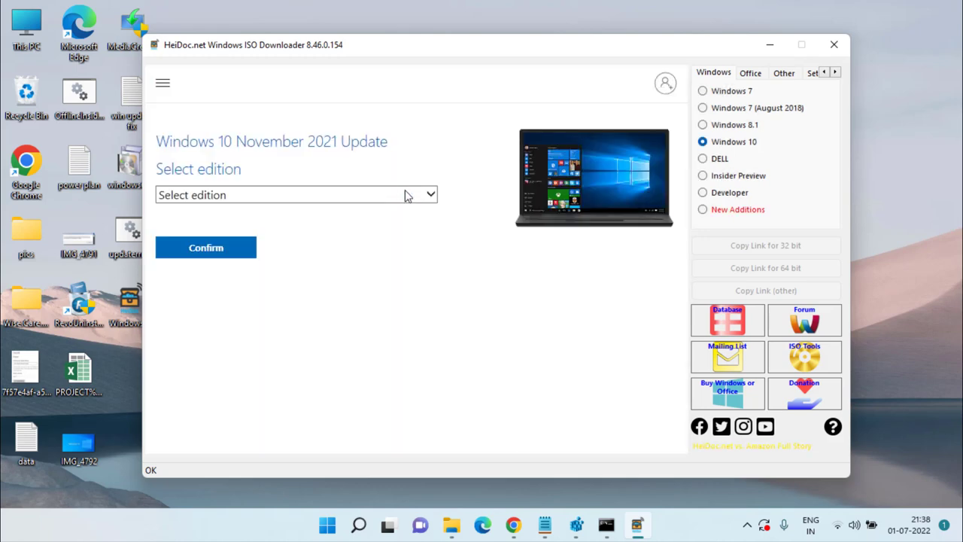
{"action": "left_click", "coordinate": [257, 197]}
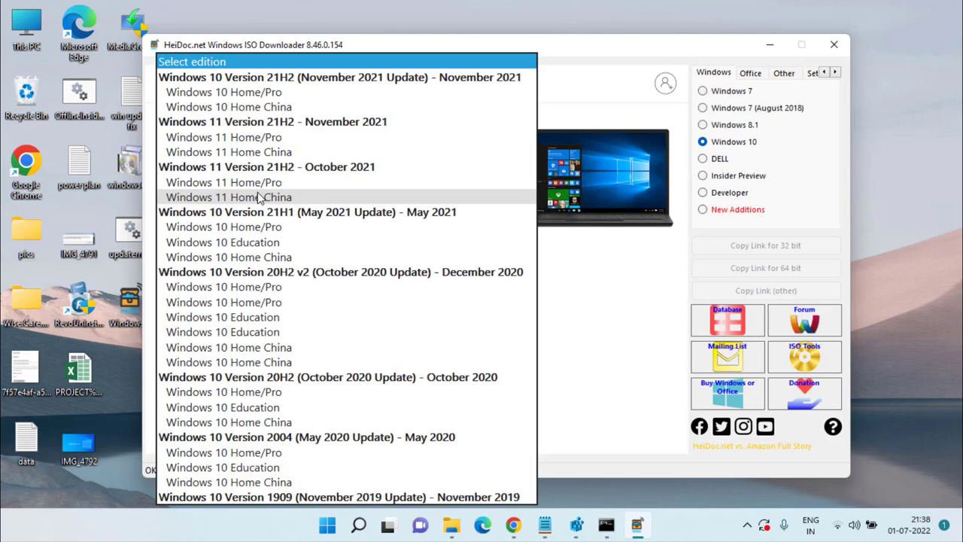
{"action": "left_click", "coordinate": [259, 93]}
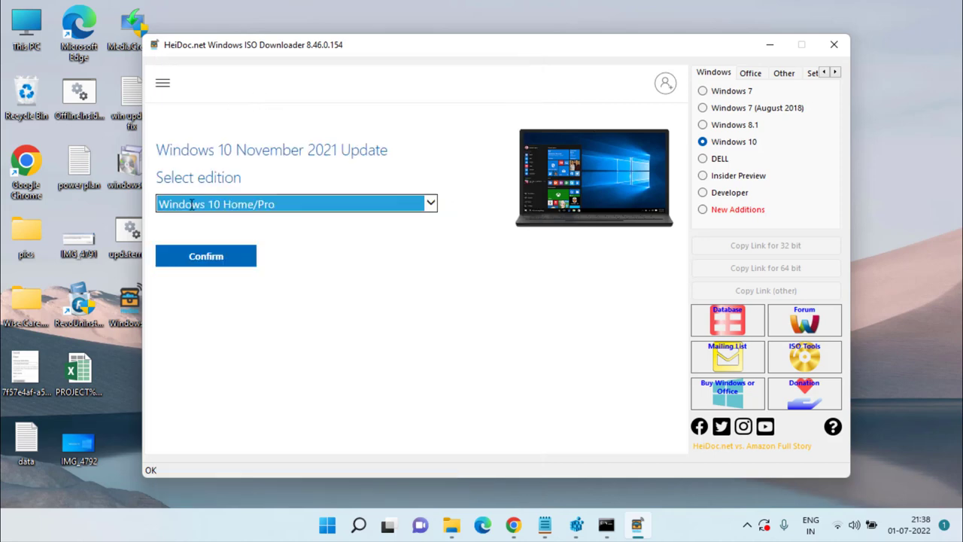
{"action": "left_click", "coordinate": [216, 263]}
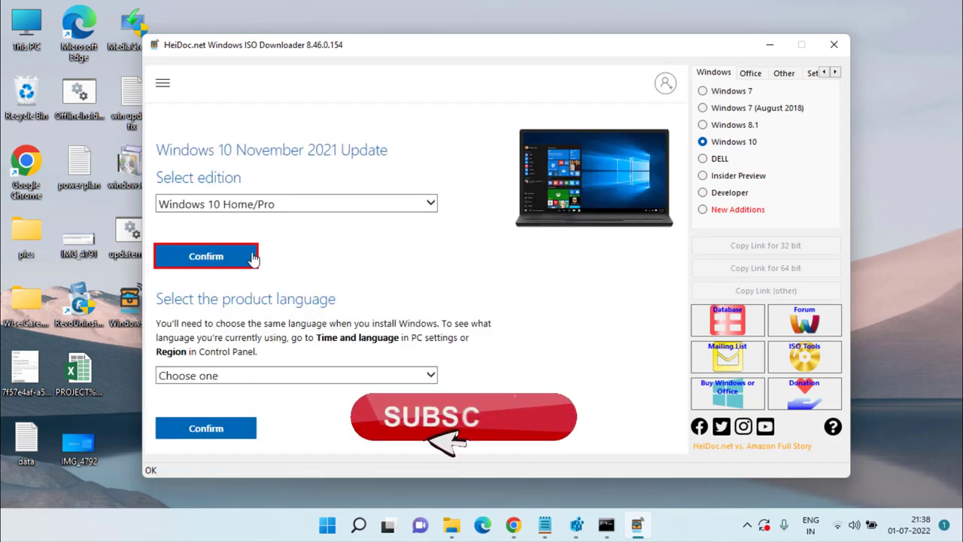
{"action": "left_click", "coordinate": [274, 375]}
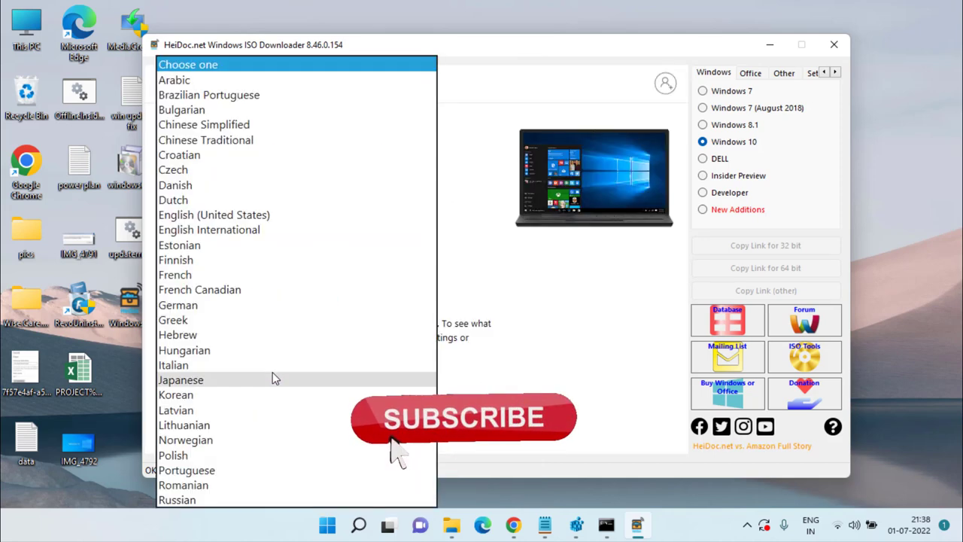
{"action": "left_click", "coordinate": [225, 229]}
{"action": "left_click", "coordinate": [230, 423]}
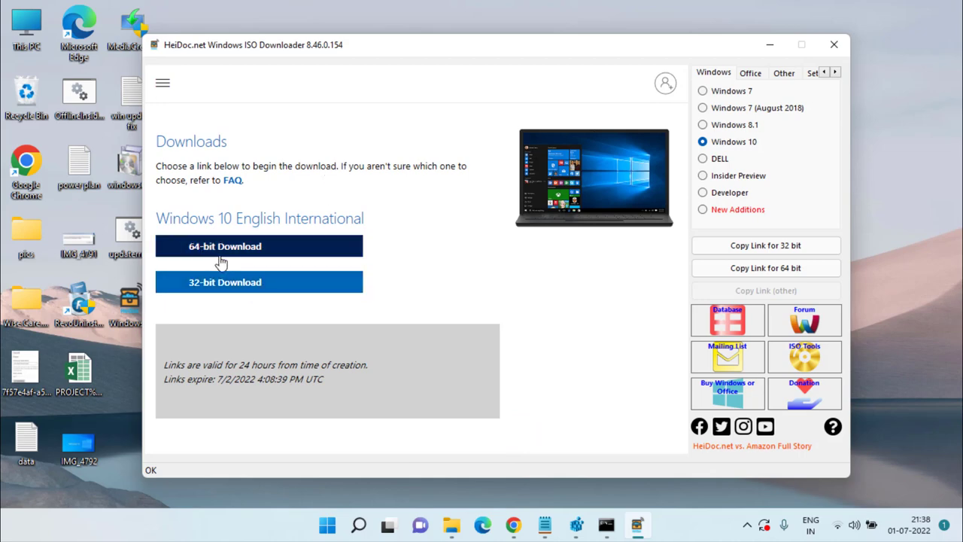
Step: Start the Win10_21H2 x64 ISO download in IDM, then cancel it and close the ISO downloader
{"action": "left_click", "coordinate": [331, 242]}
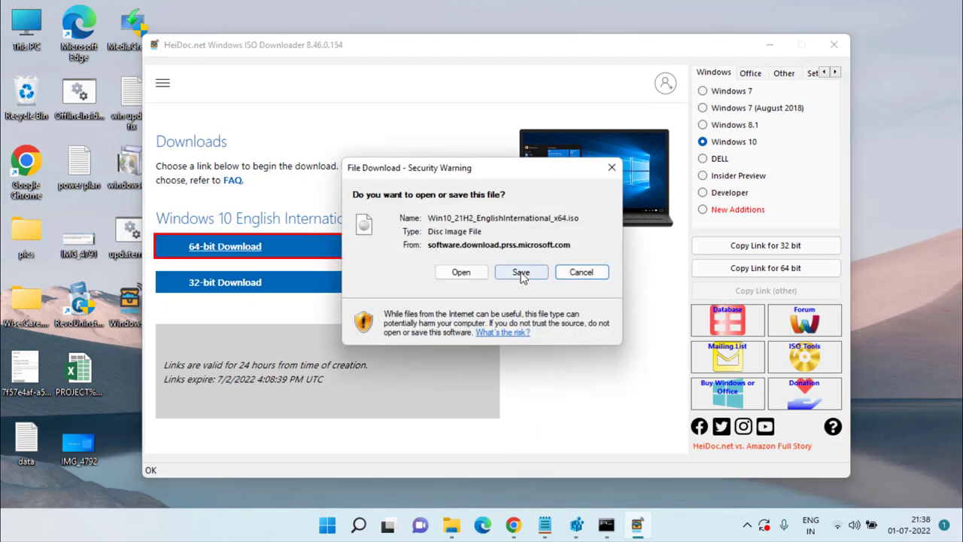
{"action": "left_click", "coordinate": [518, 270]}
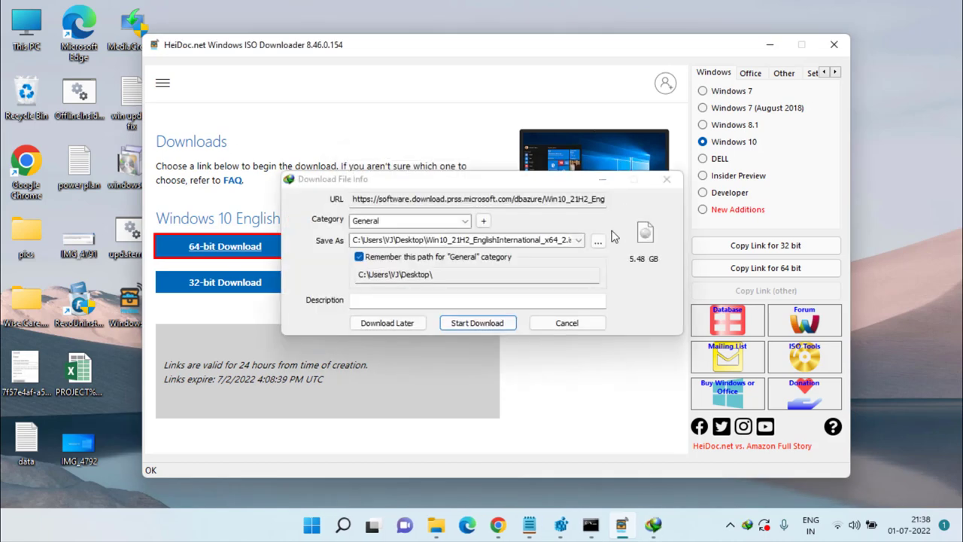
{"action": "left_click", "coordinate": [468, 323]}
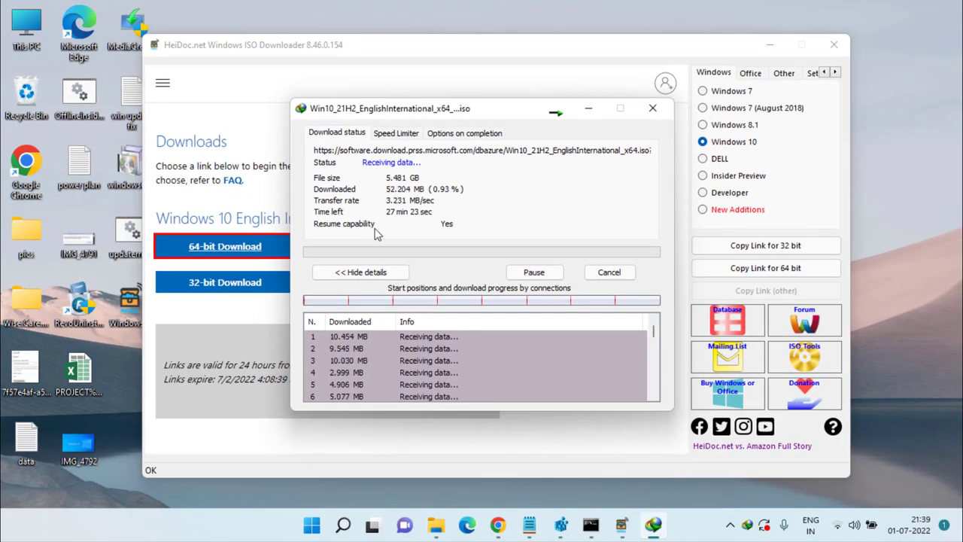
{"action": "left_click", "coordinate": [607, 272]}
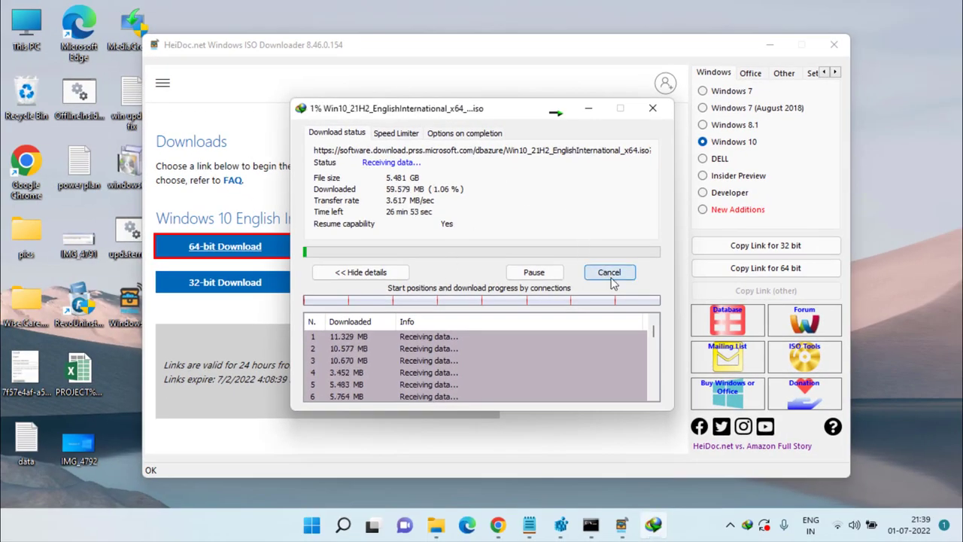
{"action": "left_click", "coordinate": [834, 45]}
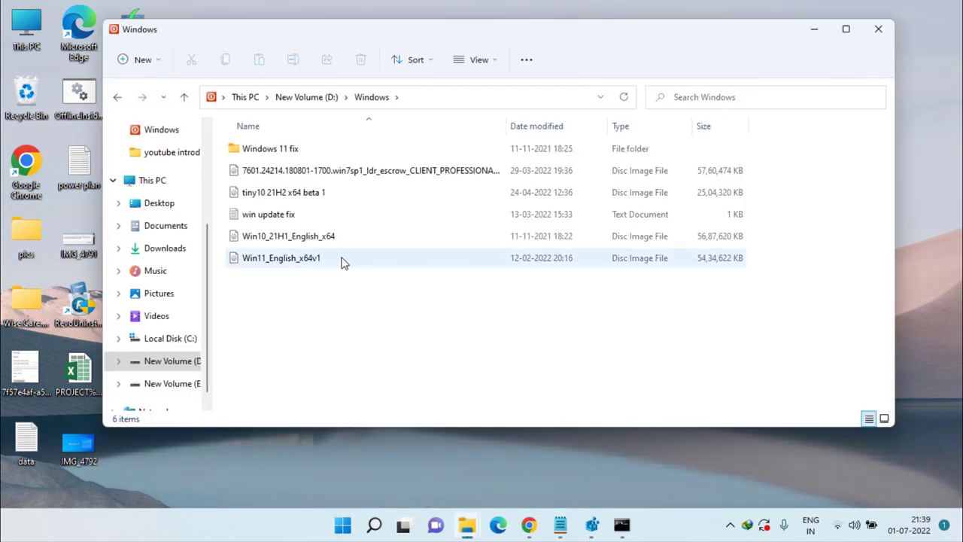
Step: Mount Win10_21H1_English_x64.iso from D:\Windows and run setup from DVD Drive (F:)
{"action": "left_click", "coordinate": [288, 238]}
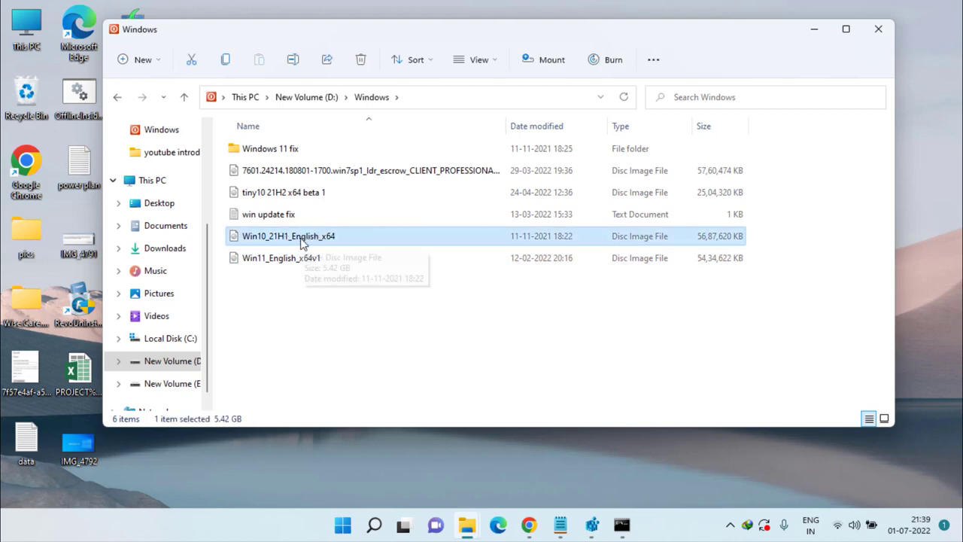
{"action": "double_click", "coordinate": [320, 242]}
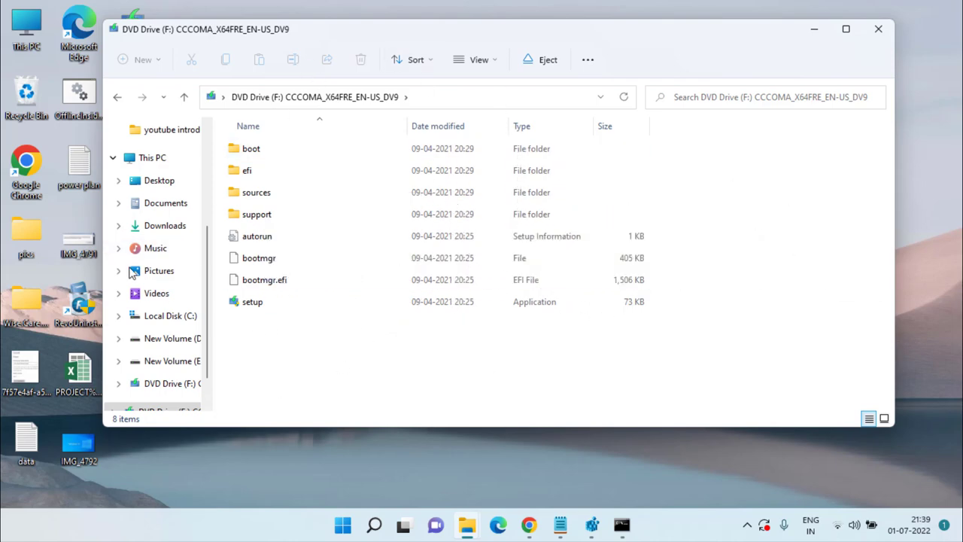
{"action": "left_click", "coordinate": [260, 310]}
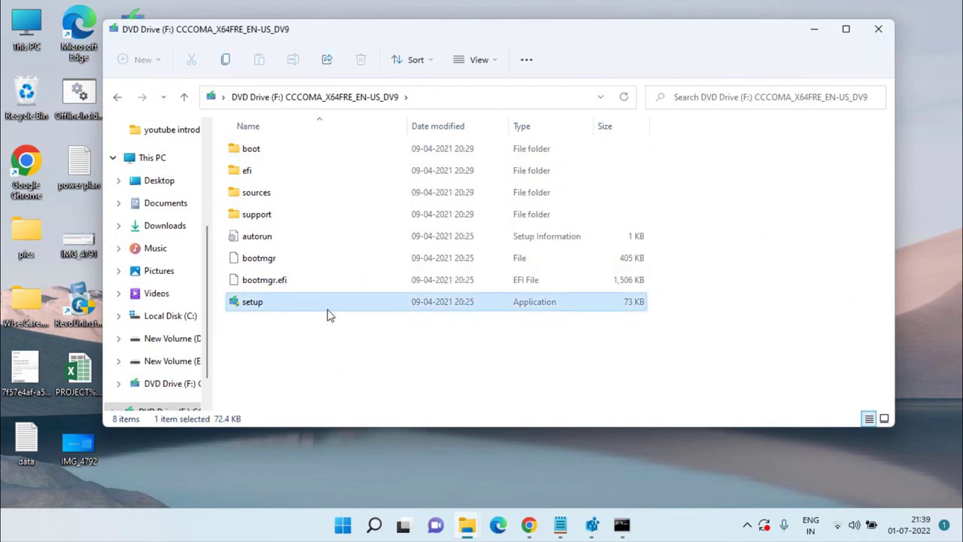
{"action": "double_click", "coordinate": [262, 308]}
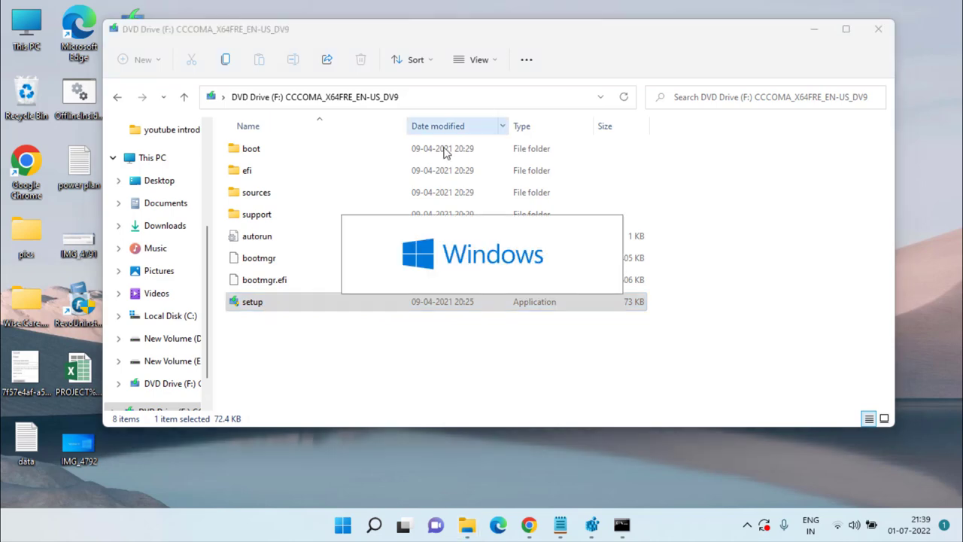
Step: Close File Explorer and quit Windows 10 Setup at the Install Windows 10 page, confirming Yes
{"action": "left_click", "coordinate": [882, 33]}
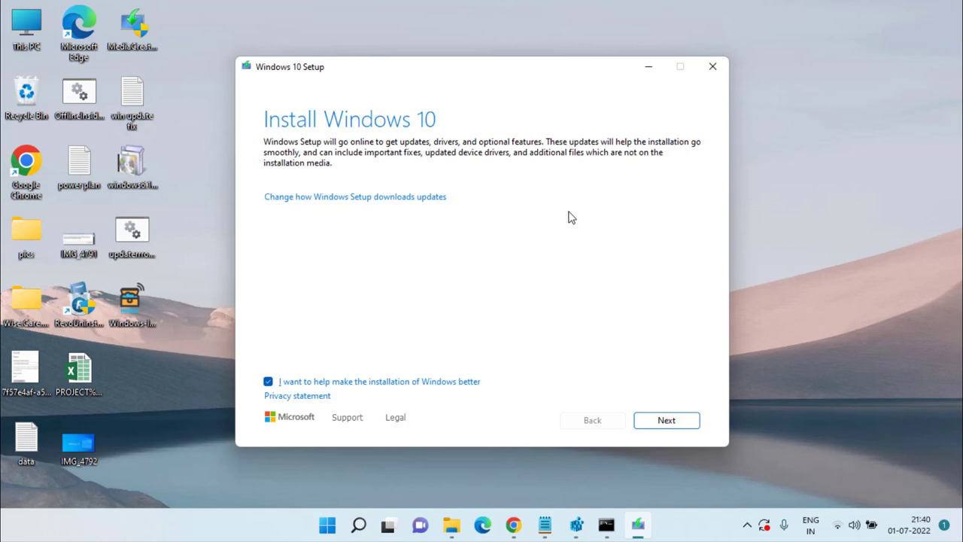
{"action": "left_click", "coordinate": [713, 67]}
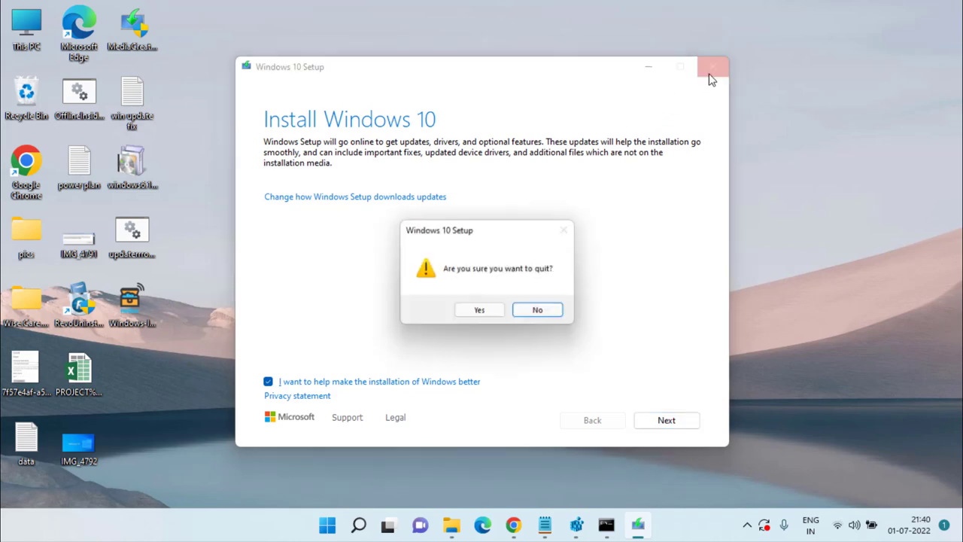
{"action": "left_click", "coordinate": [493, 311]}
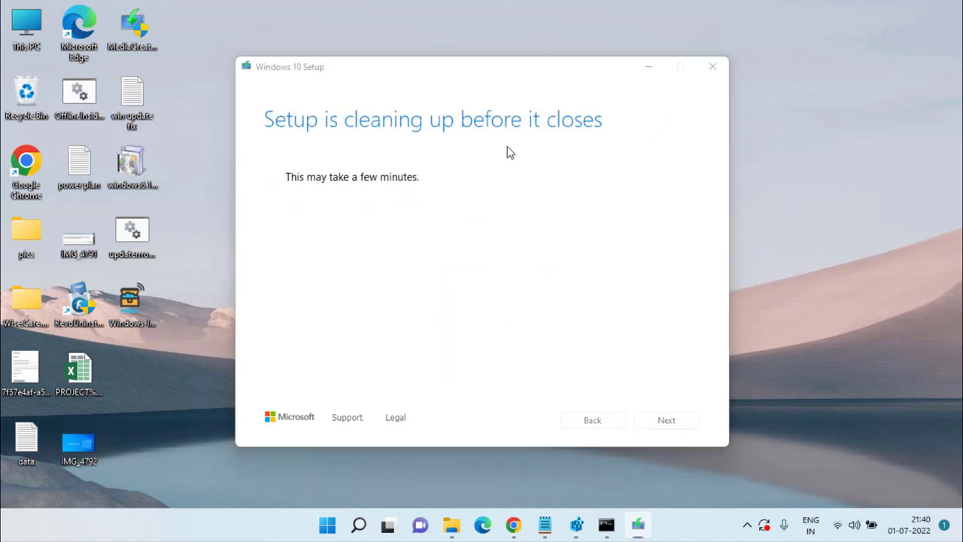